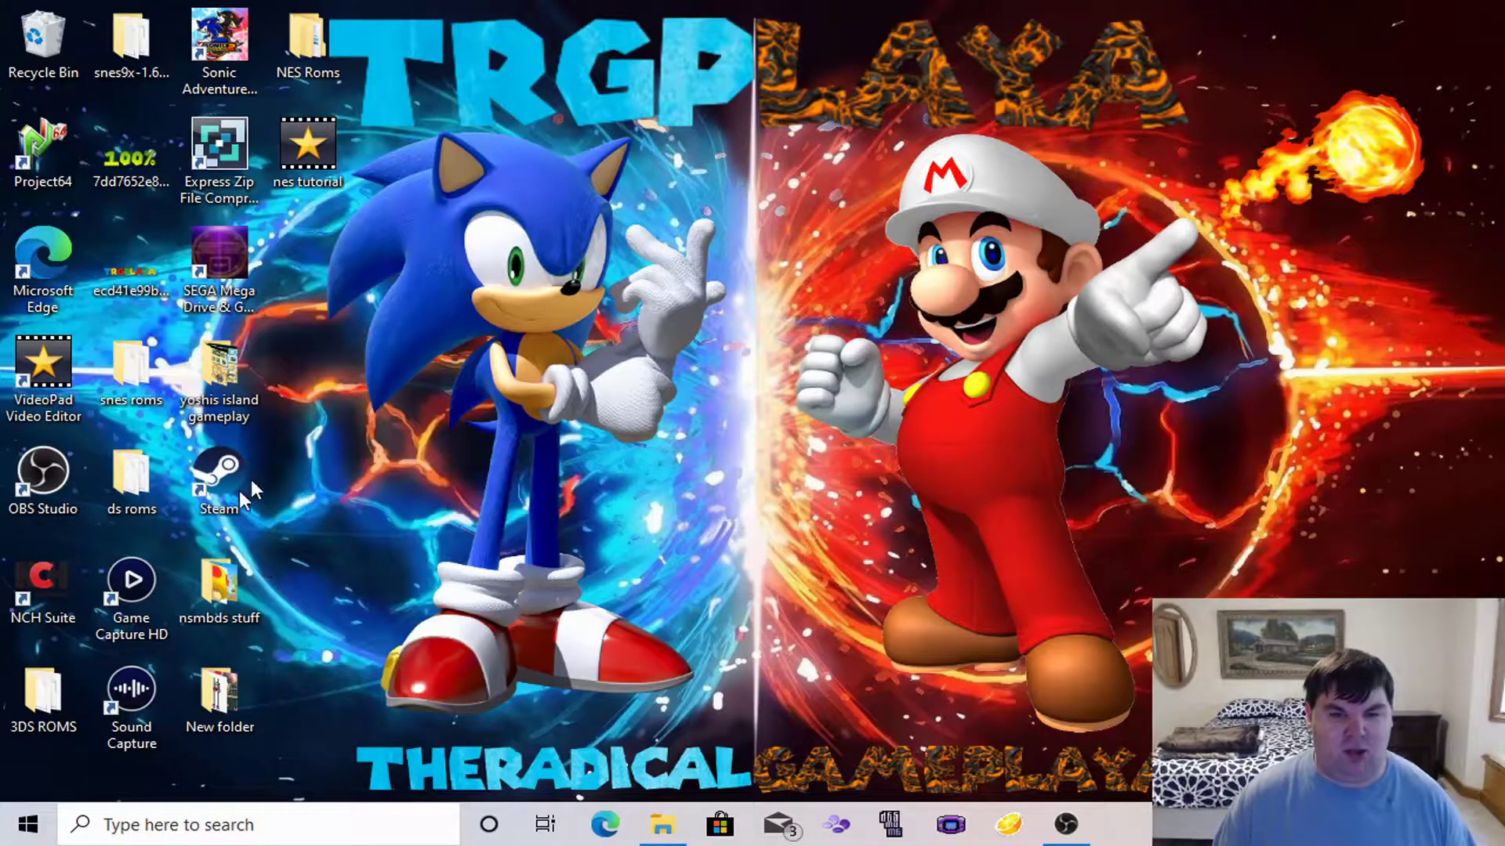
# Open Edge and run a Bing search for 'nestopia' from the address bar.
pyautogui.click(617, 819)
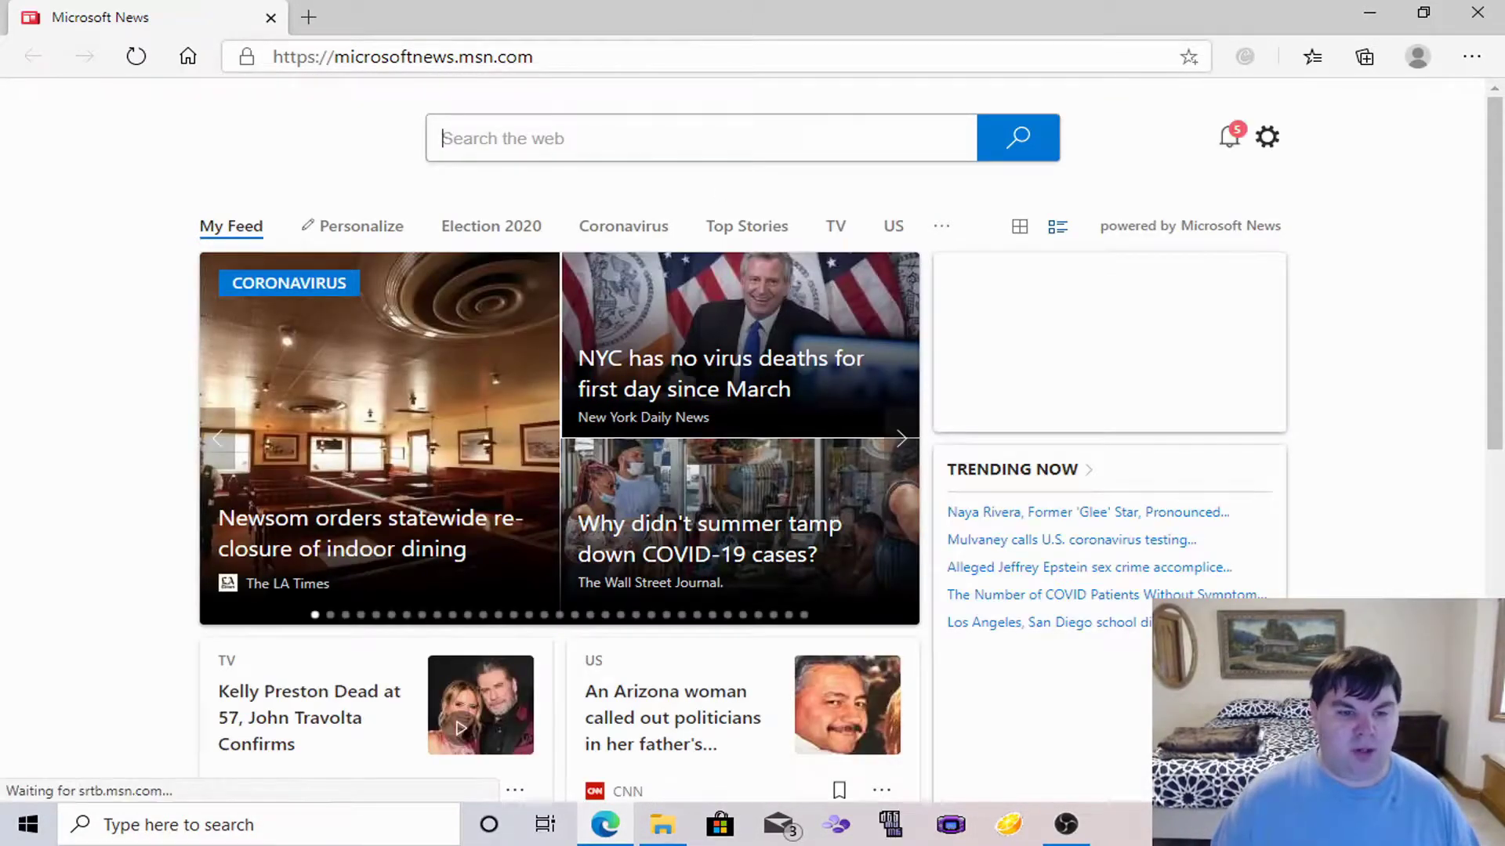
pyautogui.hotkey('ctrl', 'l')
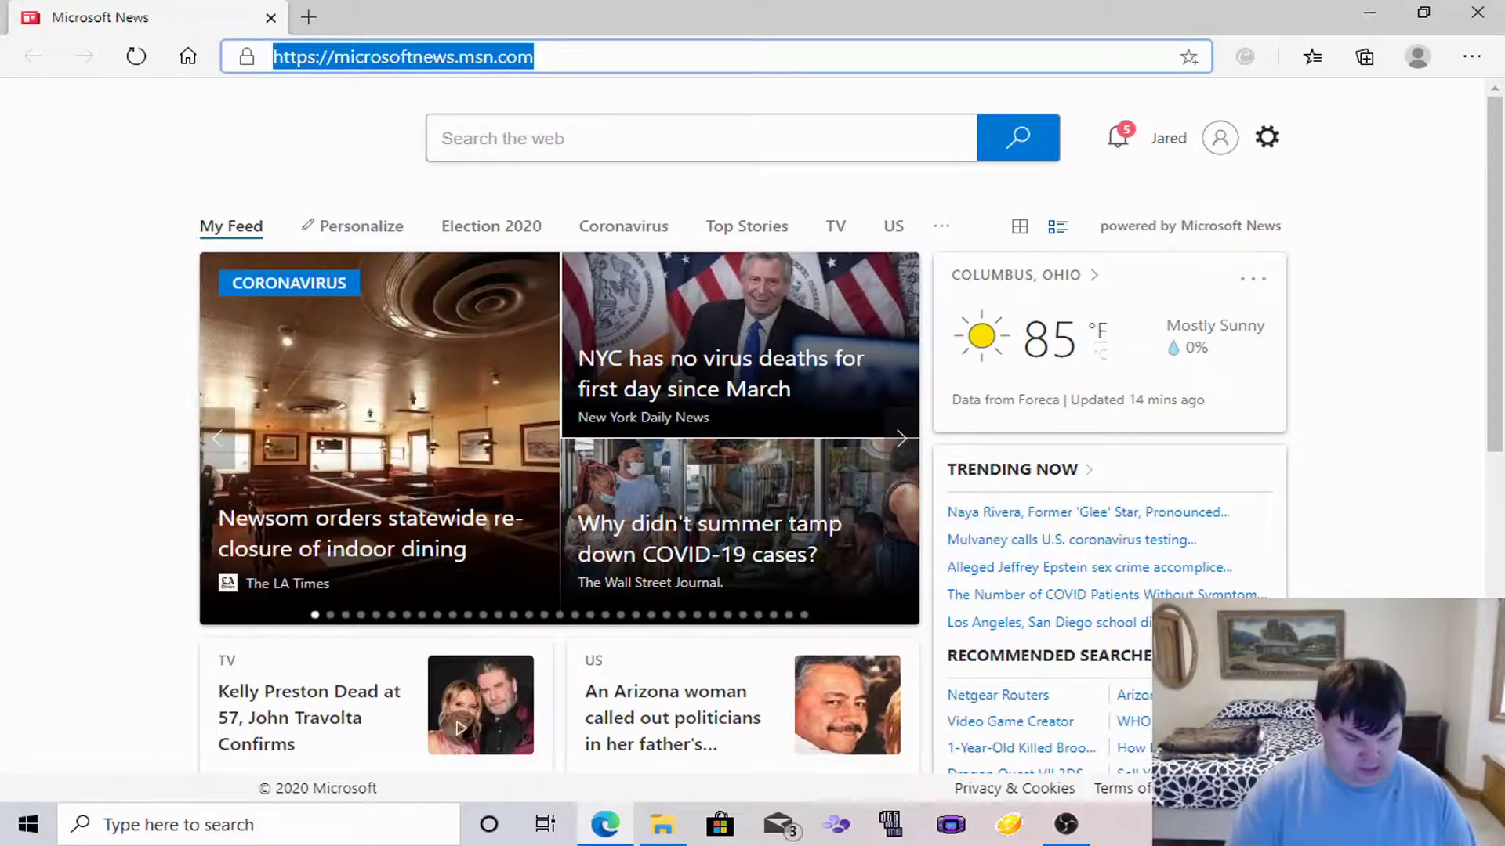
pyautogui.write('nesto')
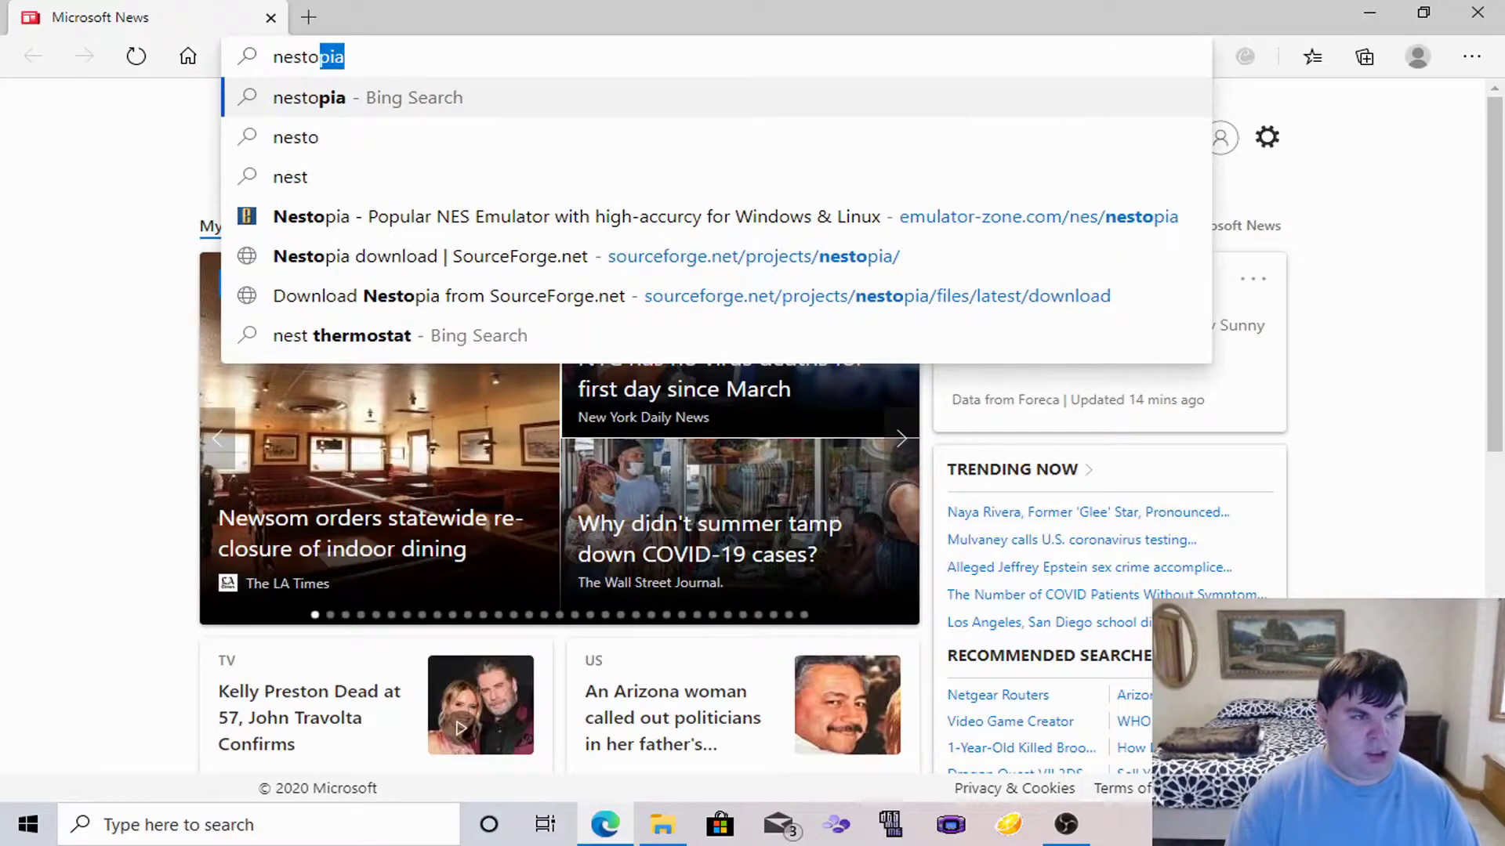
pyautogui.write('pia')
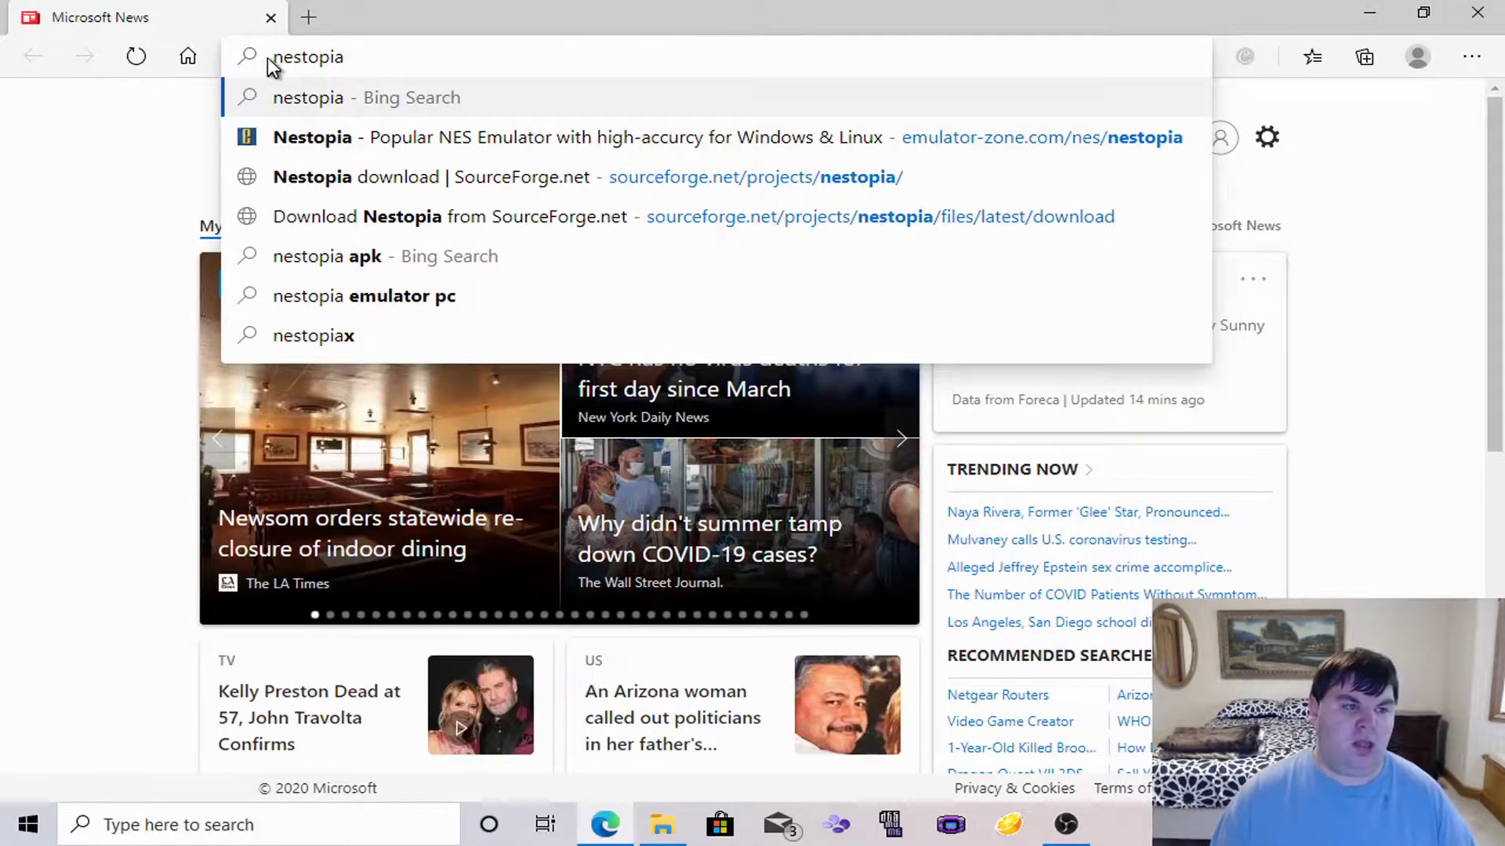
pyautogui.click(376, 106)
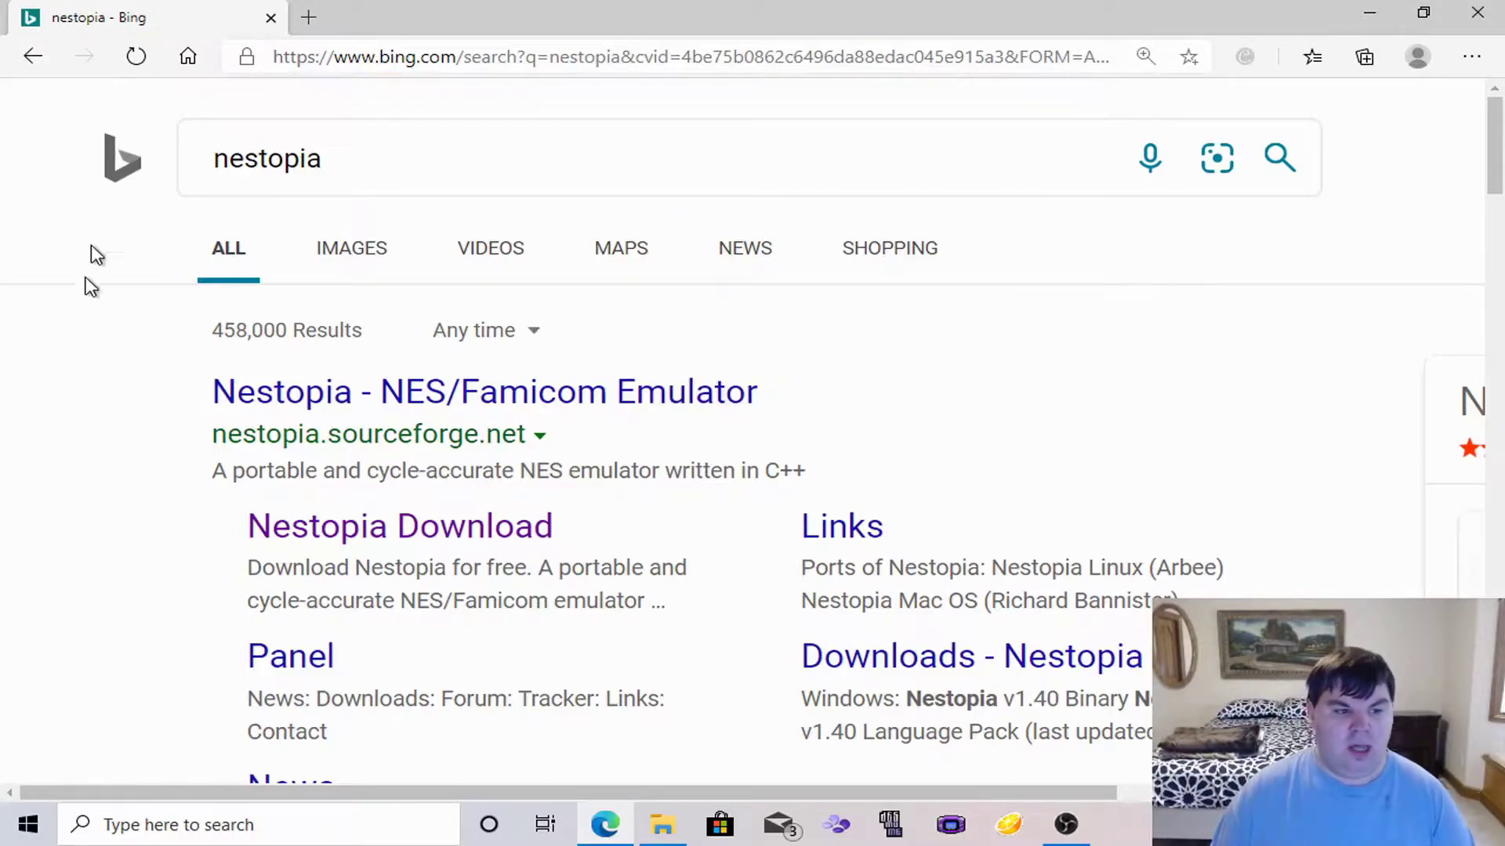
# Open the emulator-zone.com 'Nestopia - Popular NES Emulator' result from the Bing results.
pyautogui.scroll(-4, 126, 451)
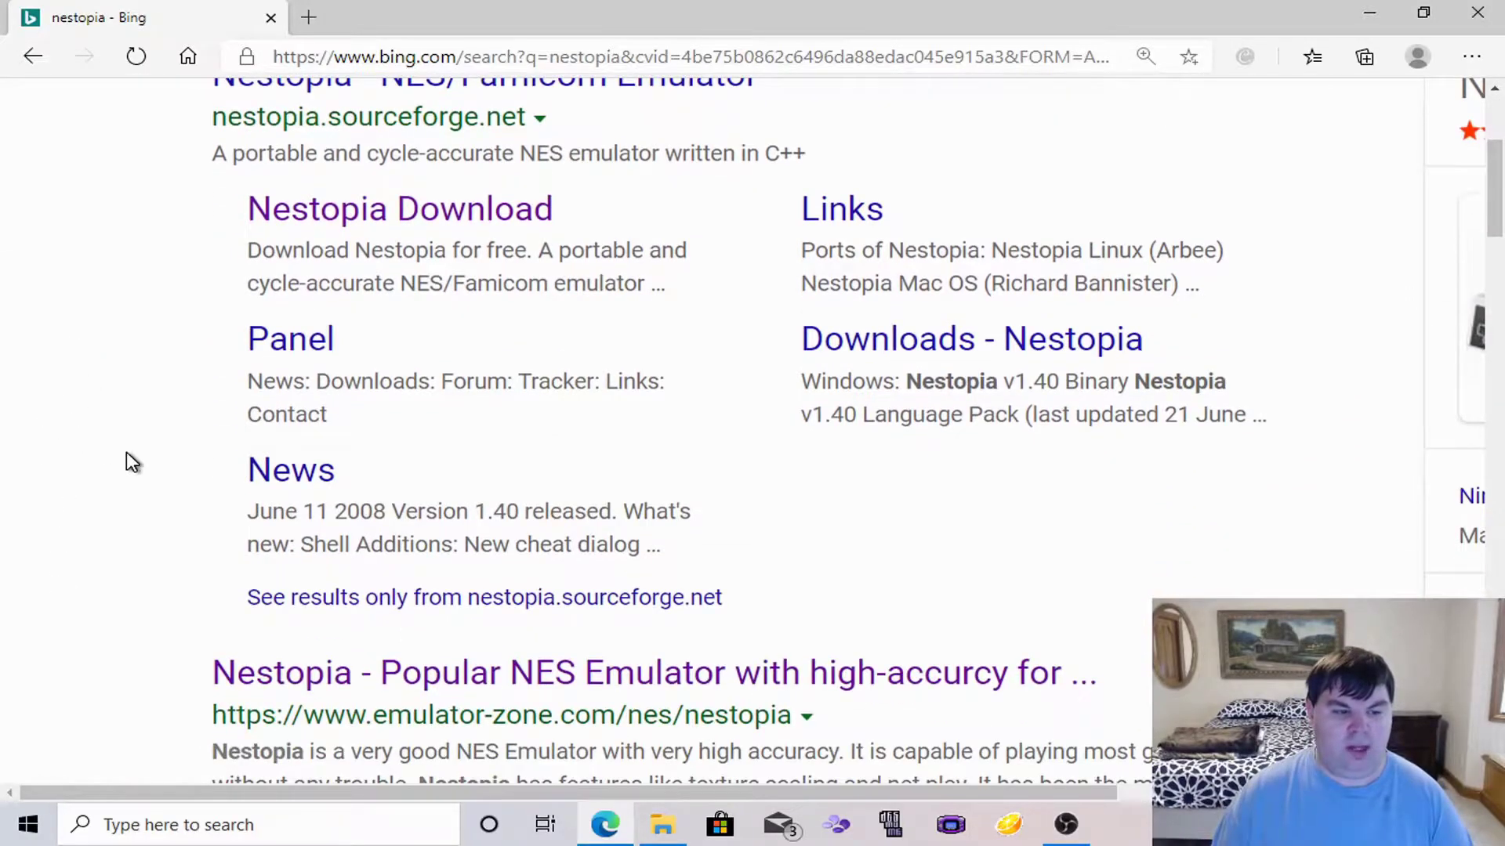
pyautogui.scroll(-4, 125, 451)
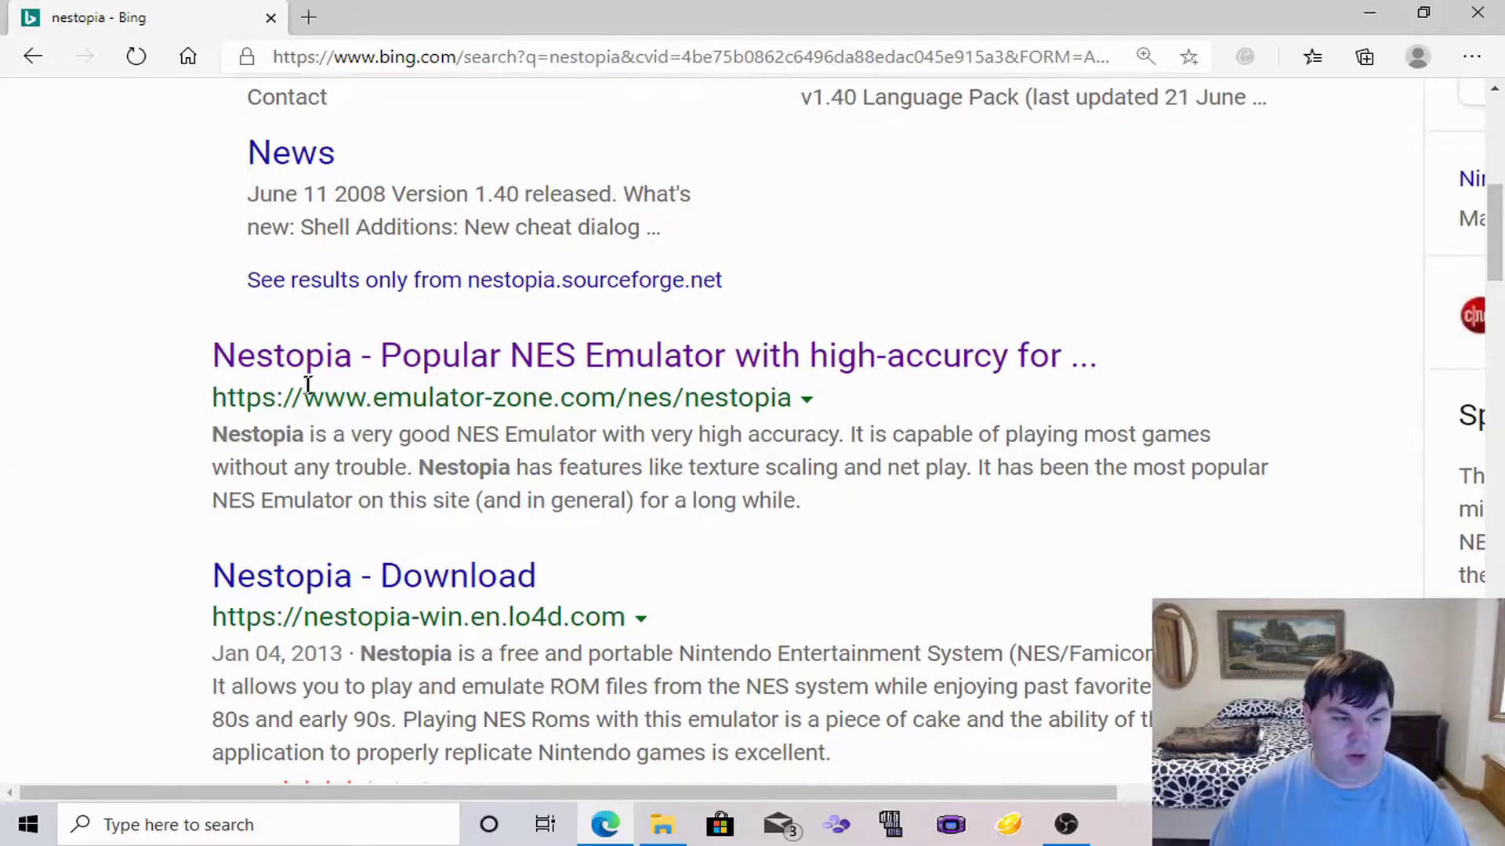
pyautogui.moveTo(311, 399); pyautogui.dragTo(855, 406)
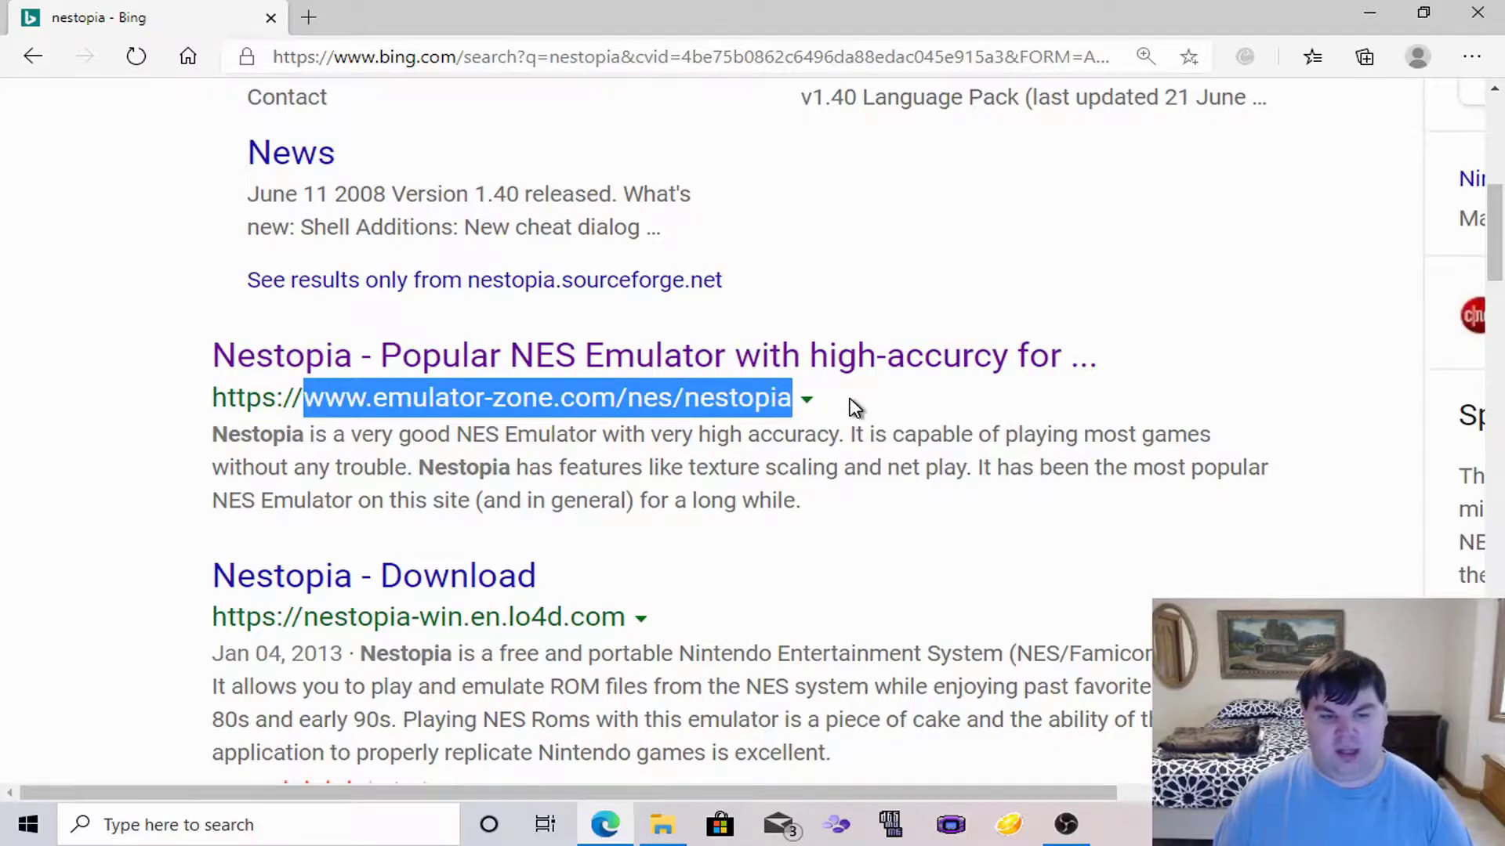
pyautogui.click(870, 408)
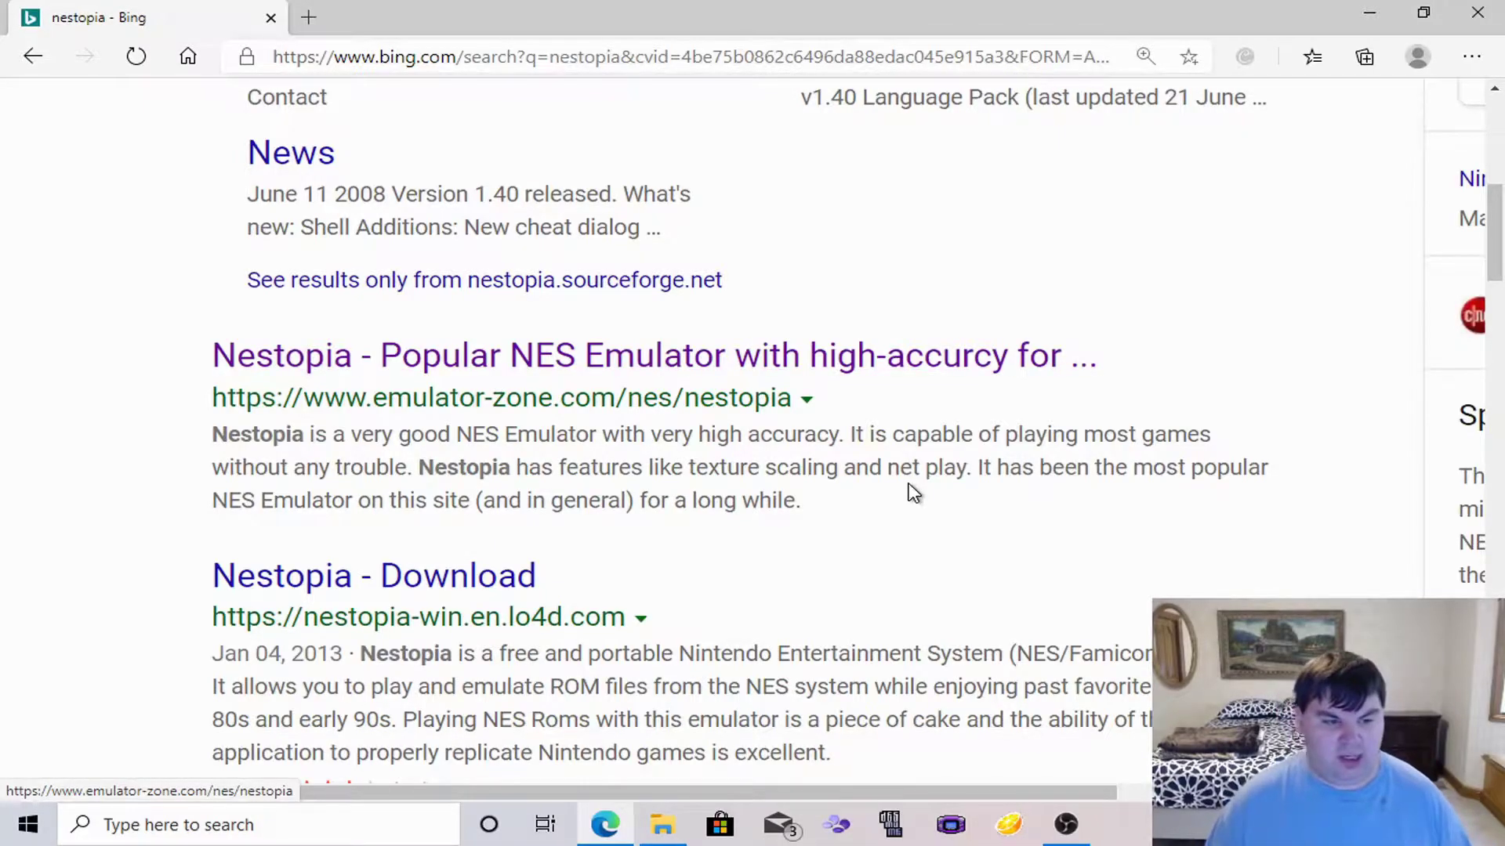
pyautogui.click(557, 357)
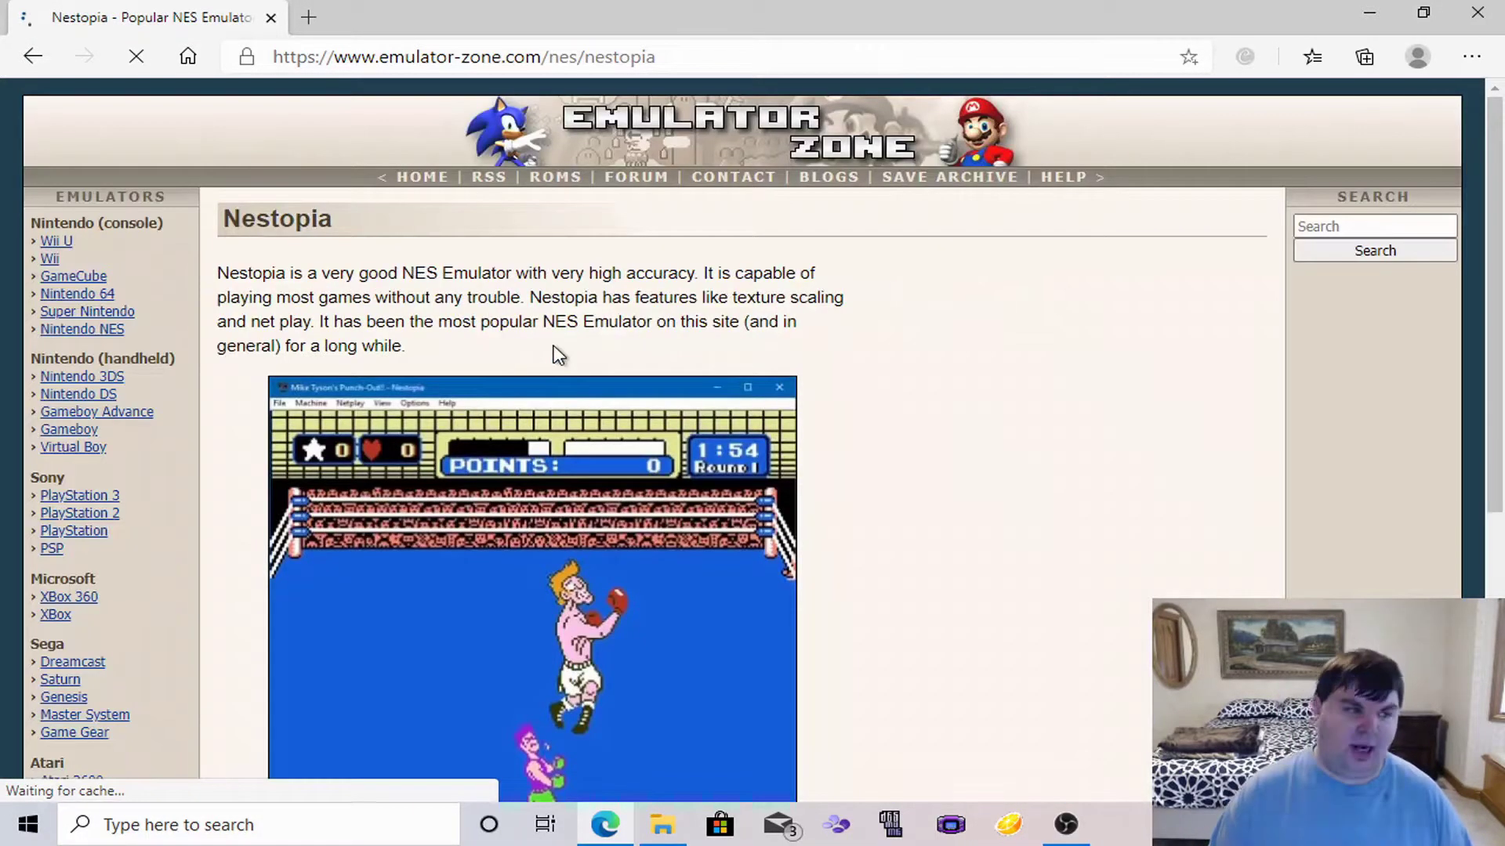
# Download Nestopia UE 1.49 (nestopia_1.49-win32.zip) and close Edge.
pyautogui.scroll(-6, 697, 404)
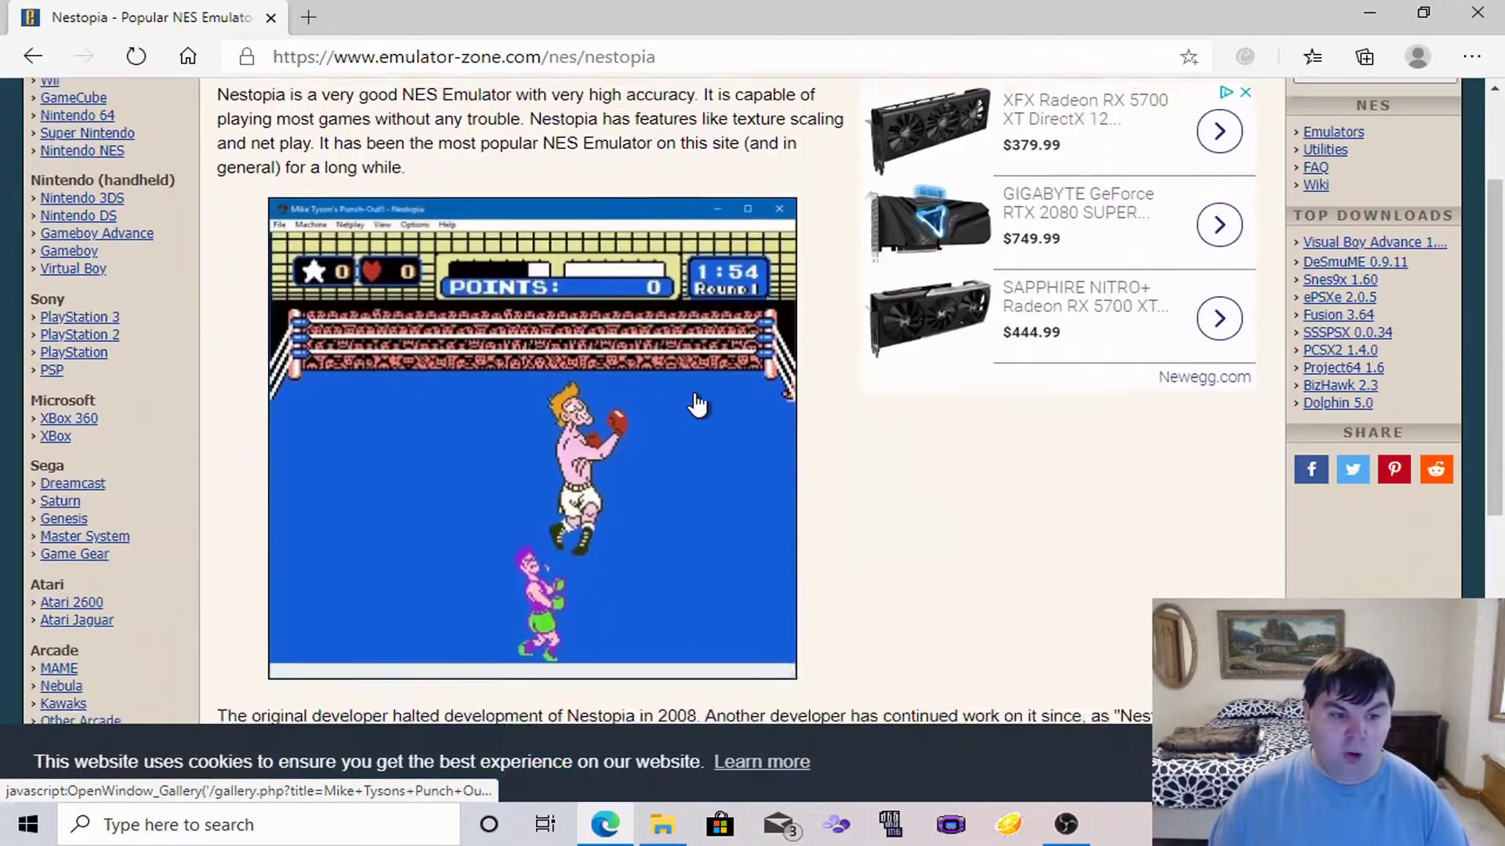
pyautogui.scroll(5, 535, 323)
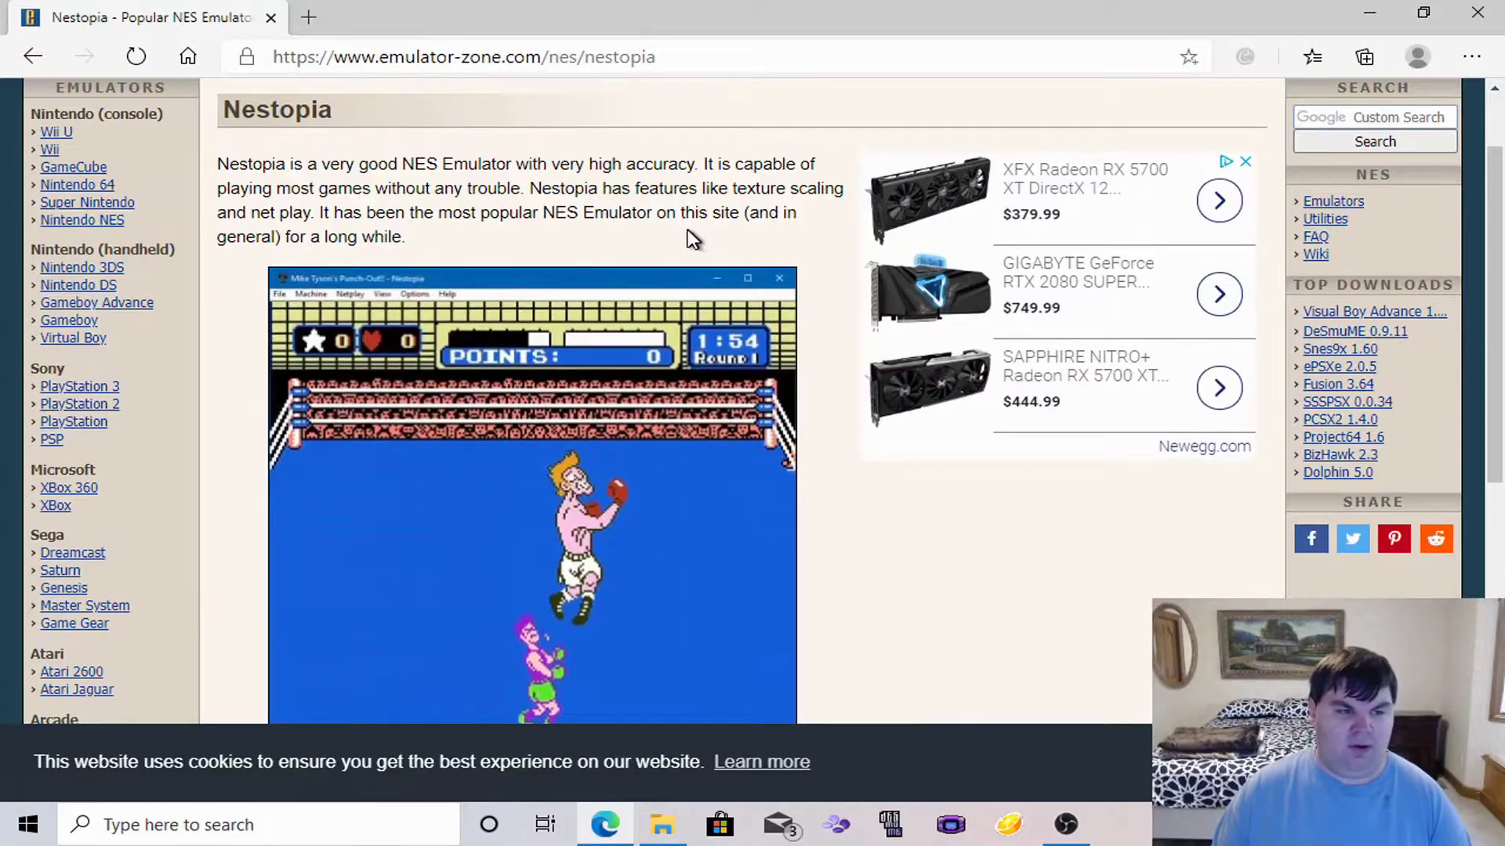
pyautogui.scroll(-8, 666, 239)
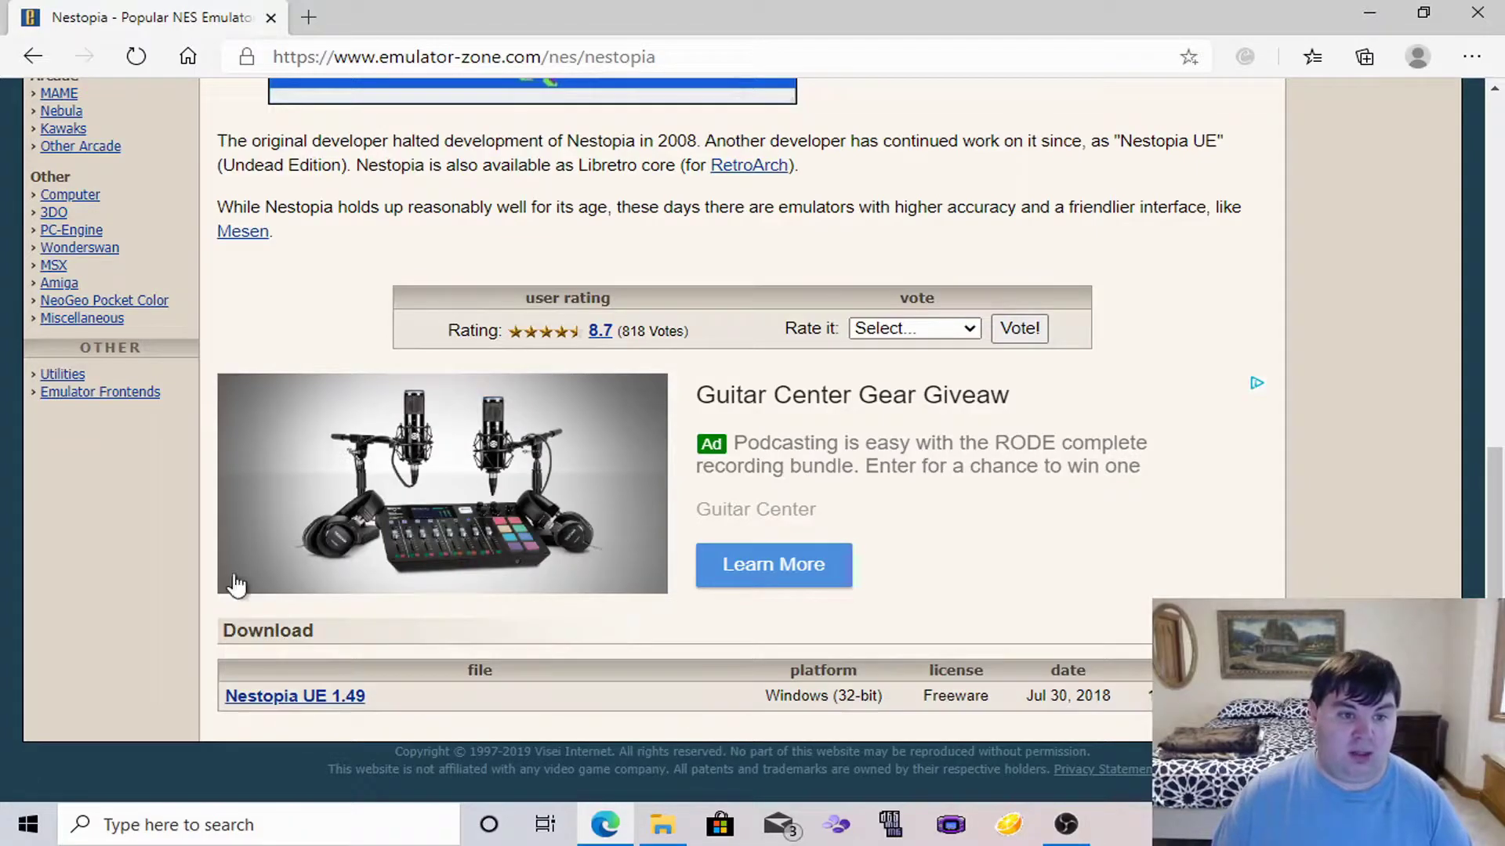
pyautogui.click(319, 709)
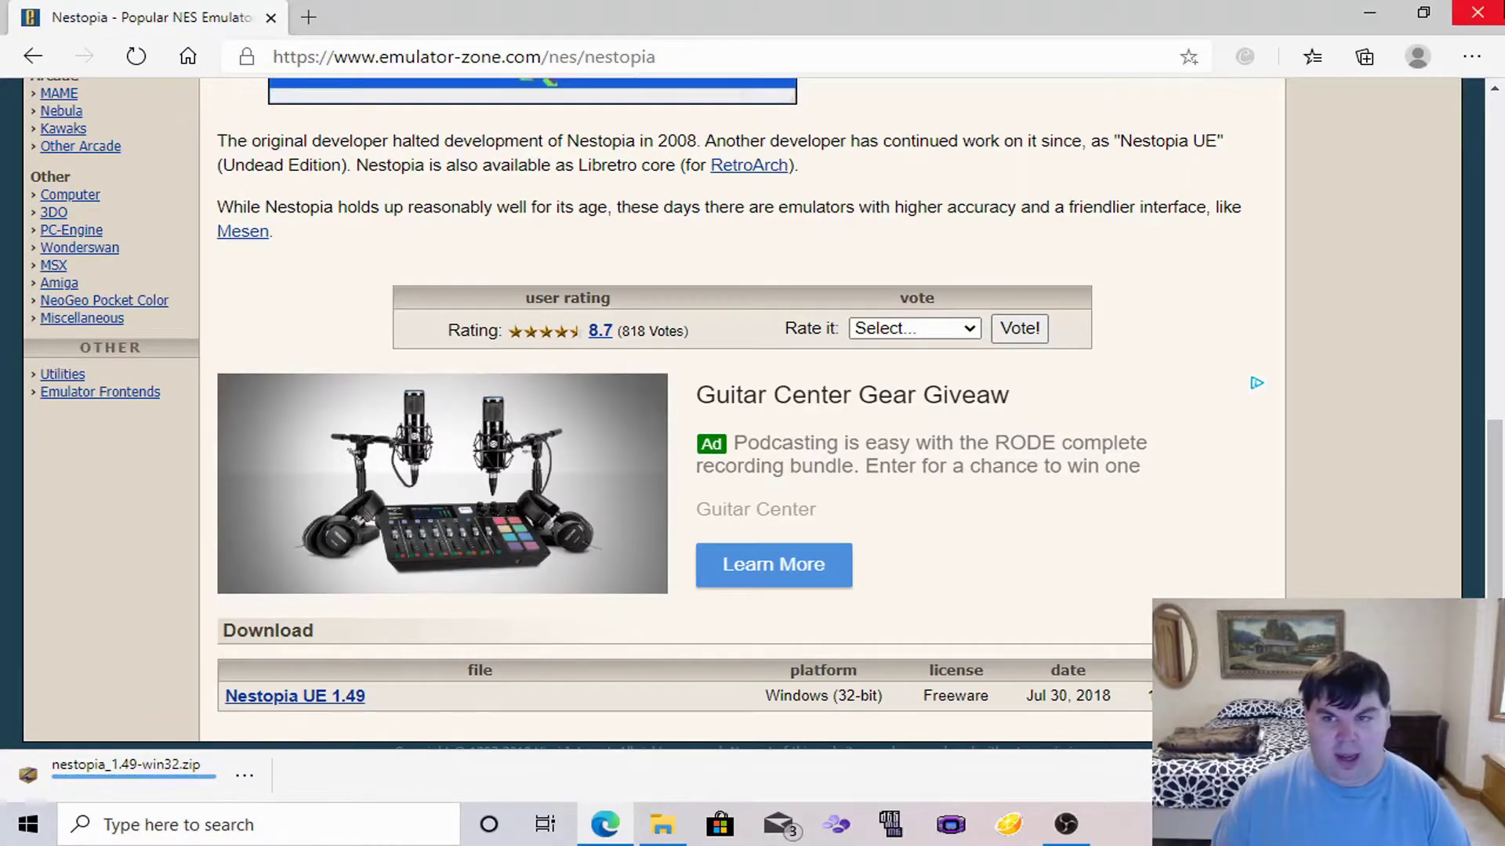
pyautogui.click(1477, 12)
# Extract nestopia_1.49-win32.zip from Downloads with Express Zip and move the folder to the desktop.
pyautogui.click(662, 825)
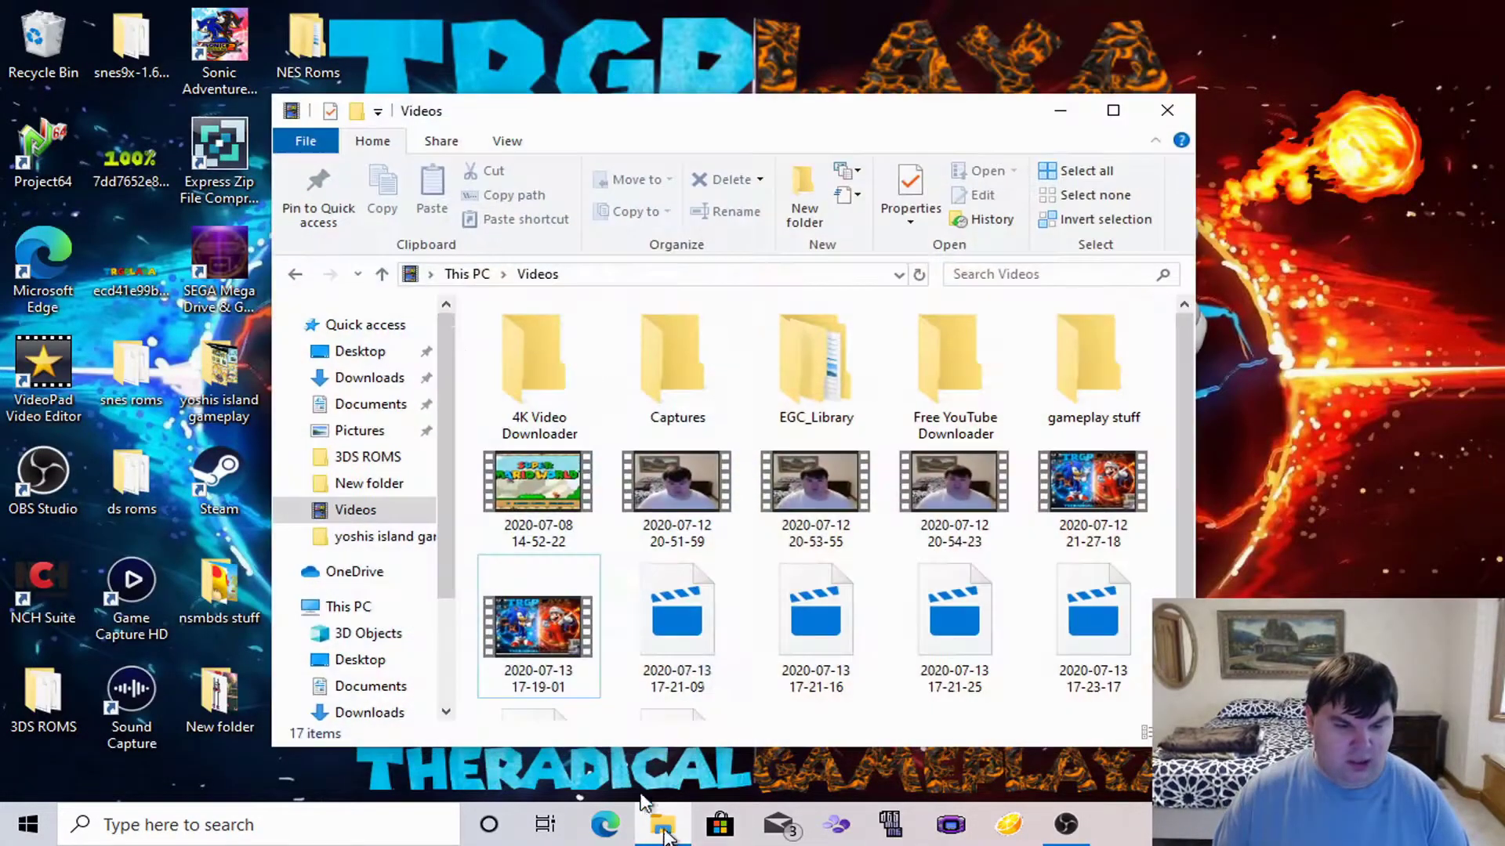
pyautogui.click(374, 380)
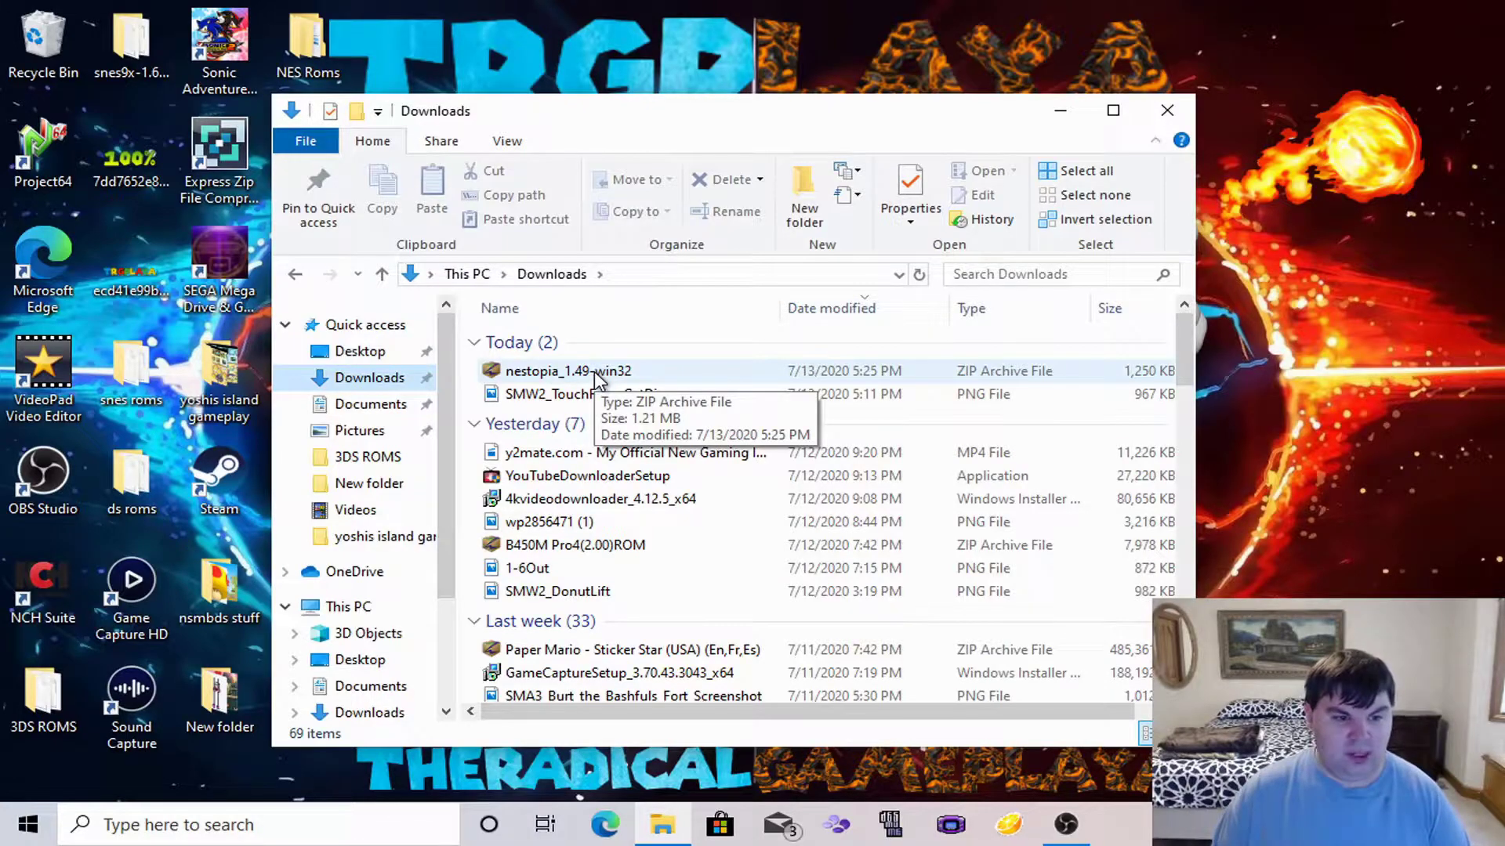
pyautogui.rightClick(594, 371)
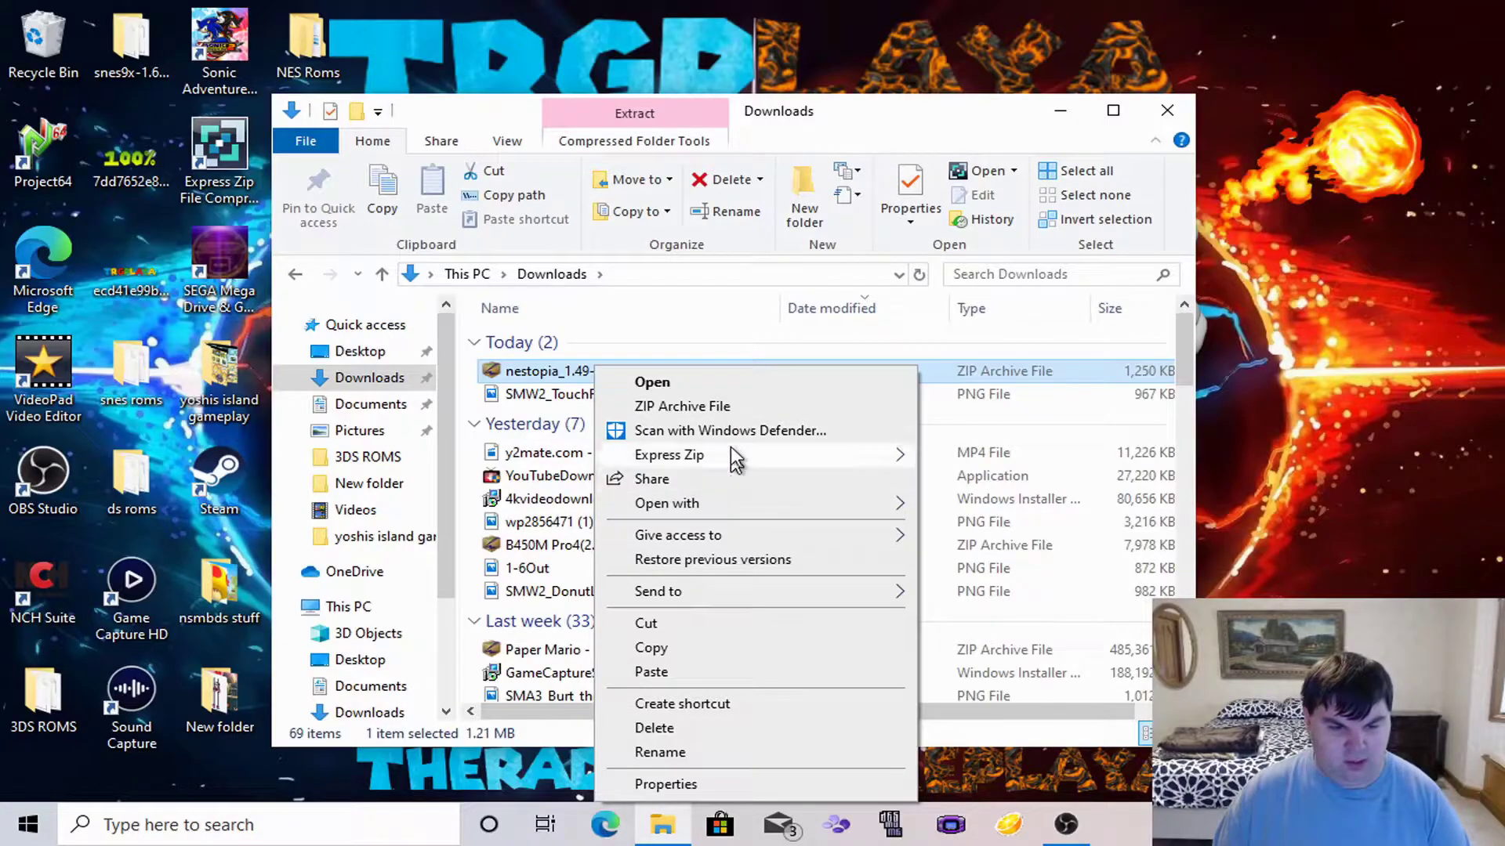
pyautogui.moveTo(735, 466)
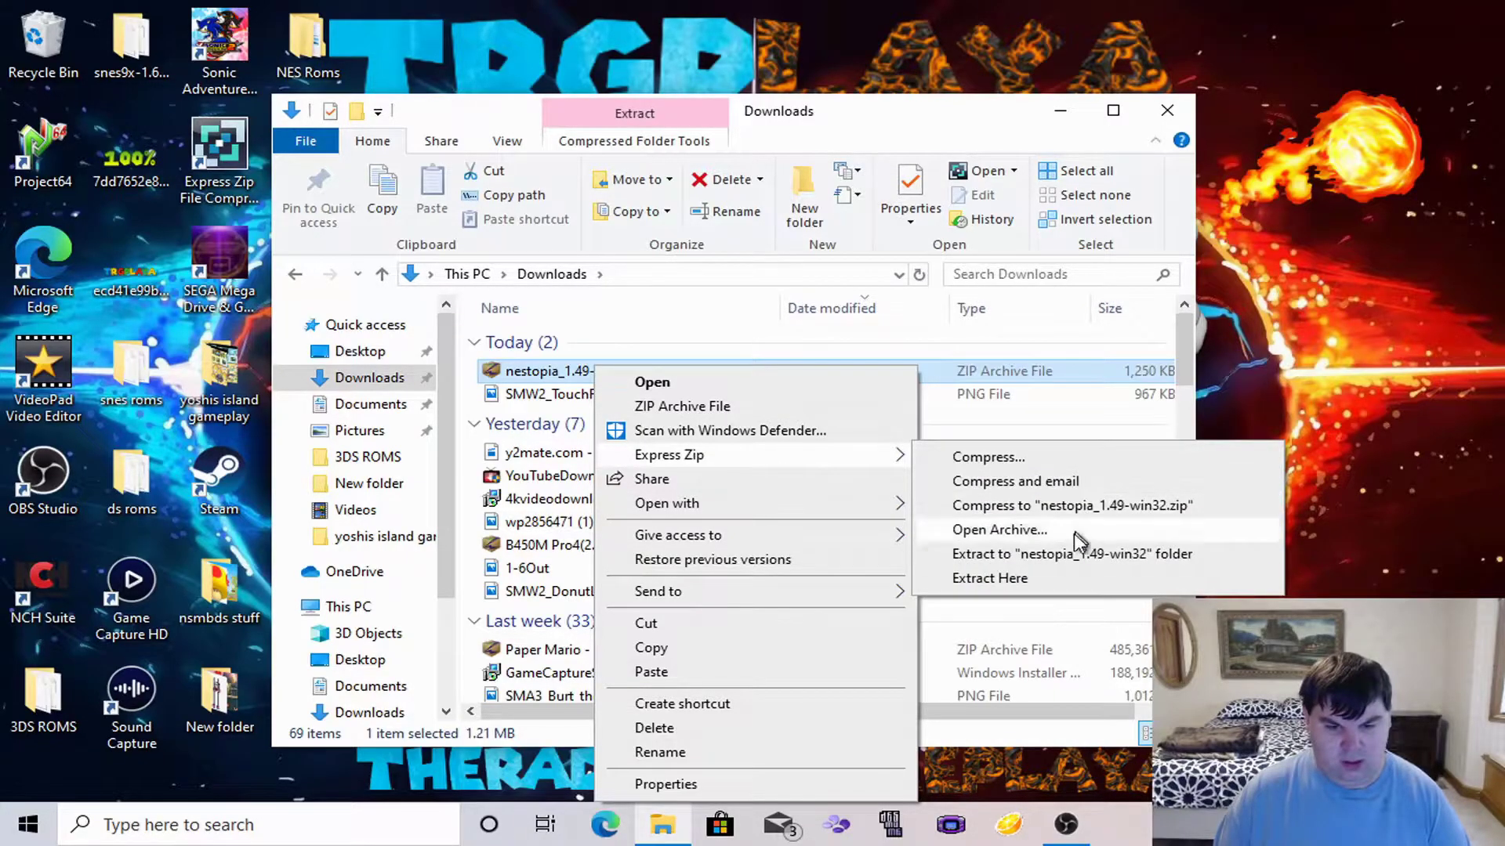
pyautogui.click(1056, 556)
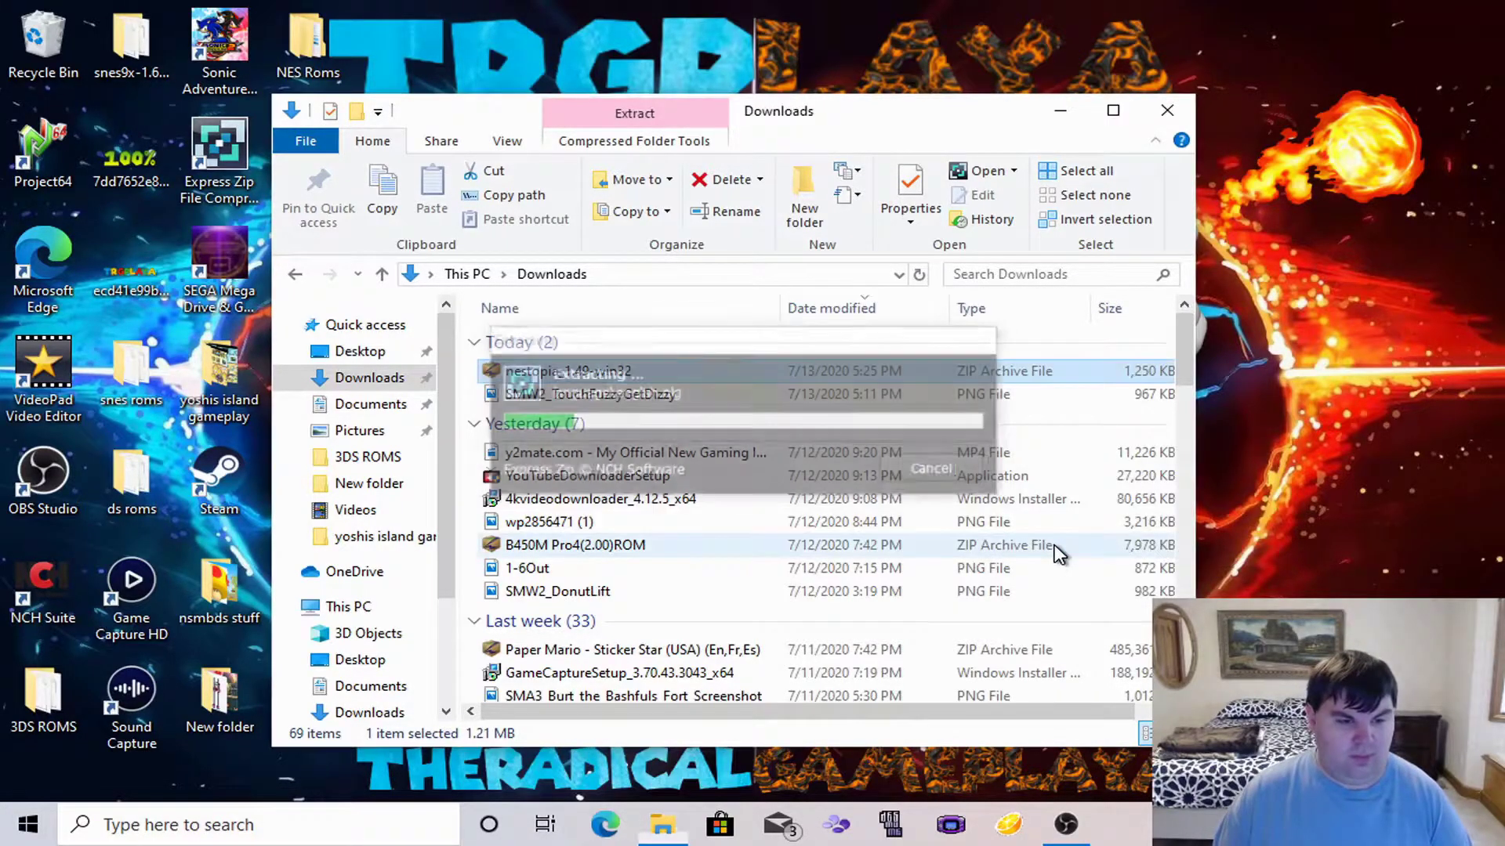
pyautogui.moveTo(638, 416); pyautogui.dragTo(1319, 395)
pyautogui.click(1060, 110)
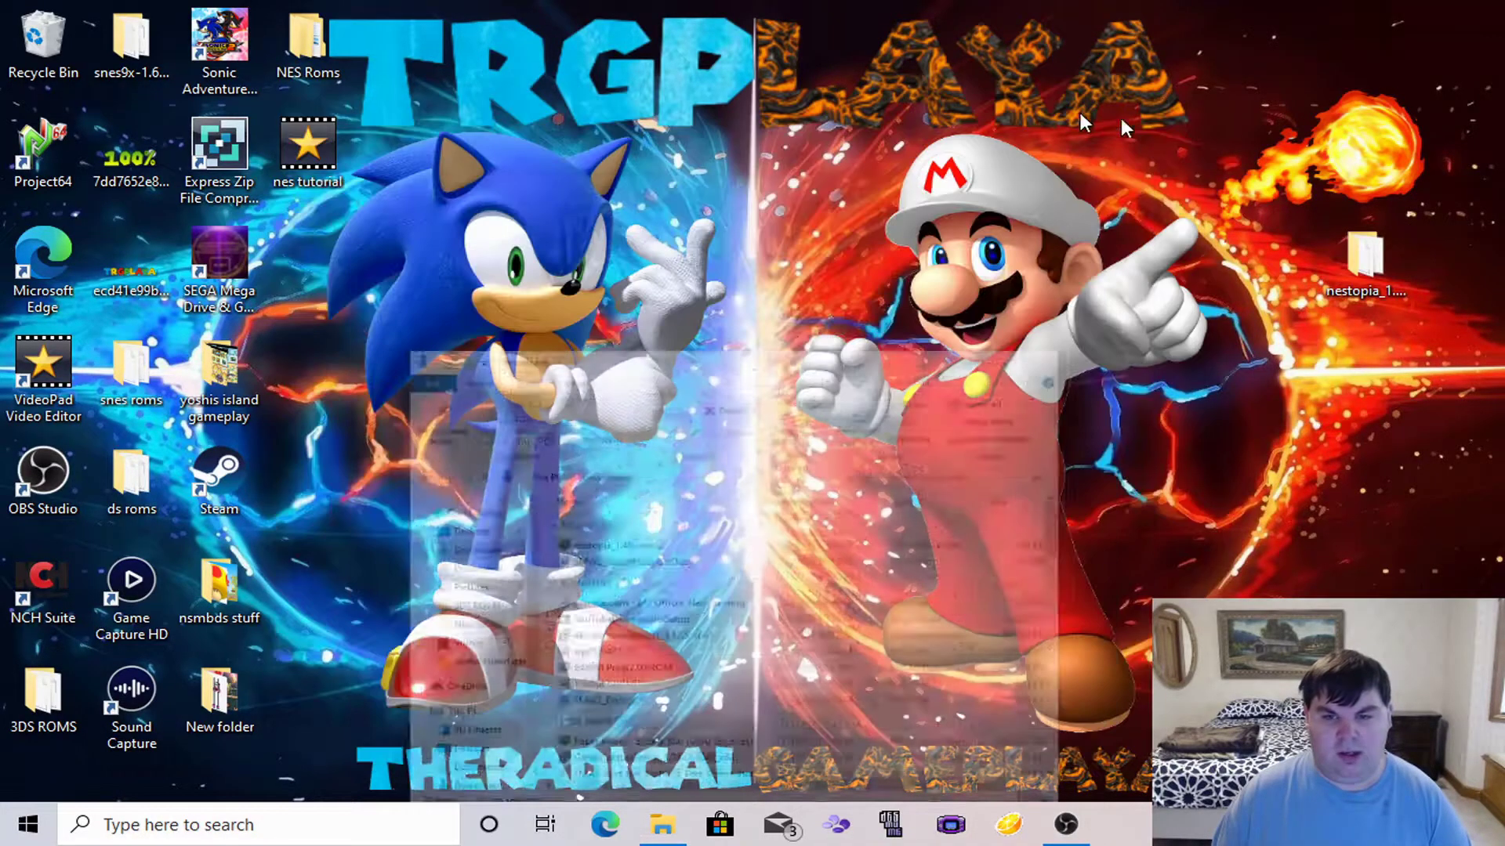
# Place NES Roms below the nestopia folder on the desktop, then open nestopia_1.49-win32.
pyautogui.moveTo(1339, 260); pyautogui.dragTo(302, 251)
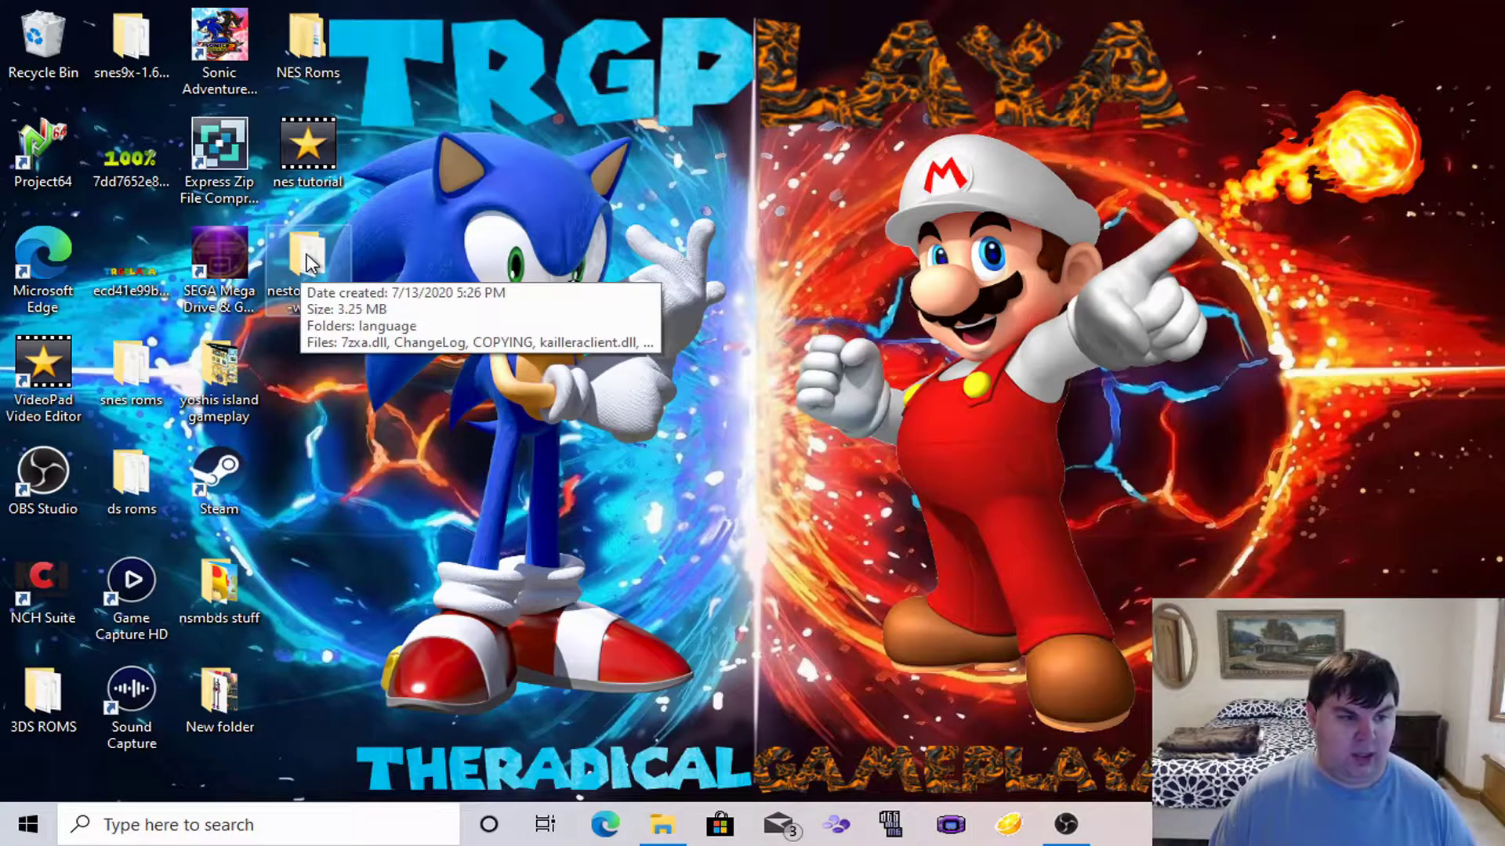
pyautogui.moveTo(319, 41); pyautogui.dragTo(380, 415)
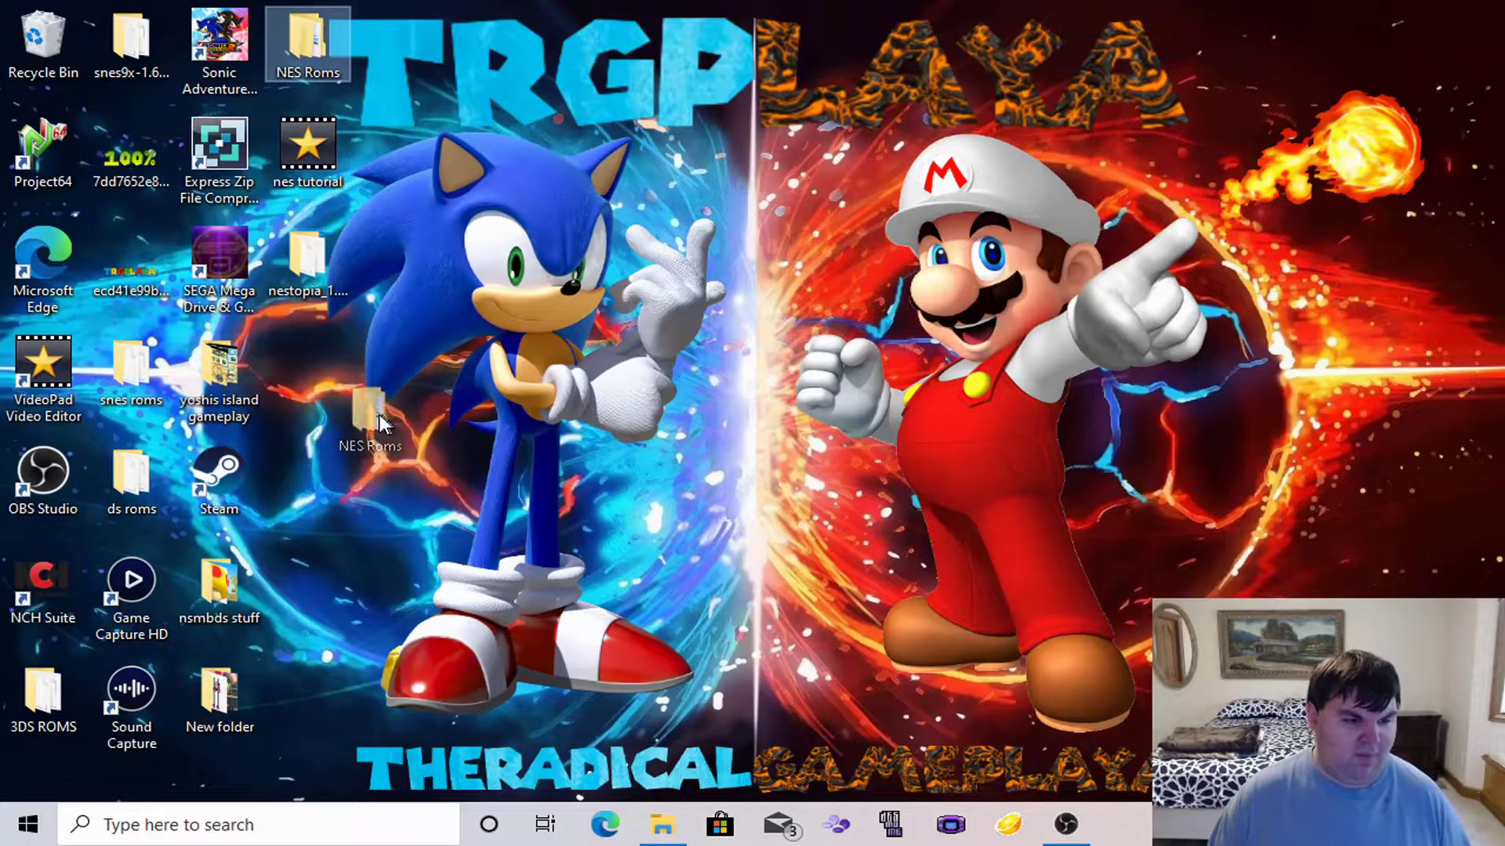
pyautogui.moveTo(328, 345); pyautogui.dragTo(301, 350)
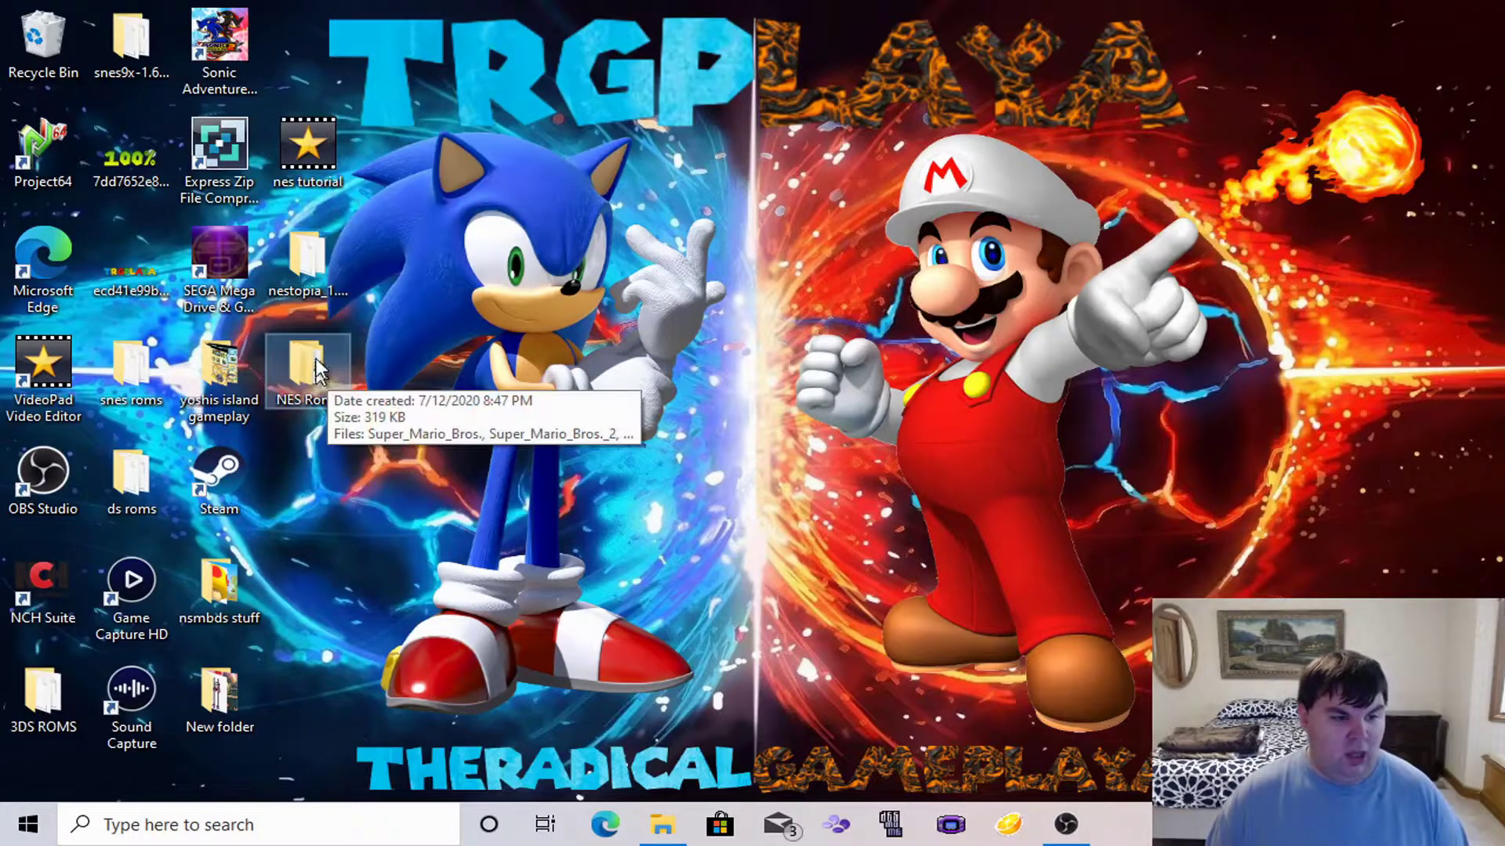
pyautogui.doubleClick(331, 262)
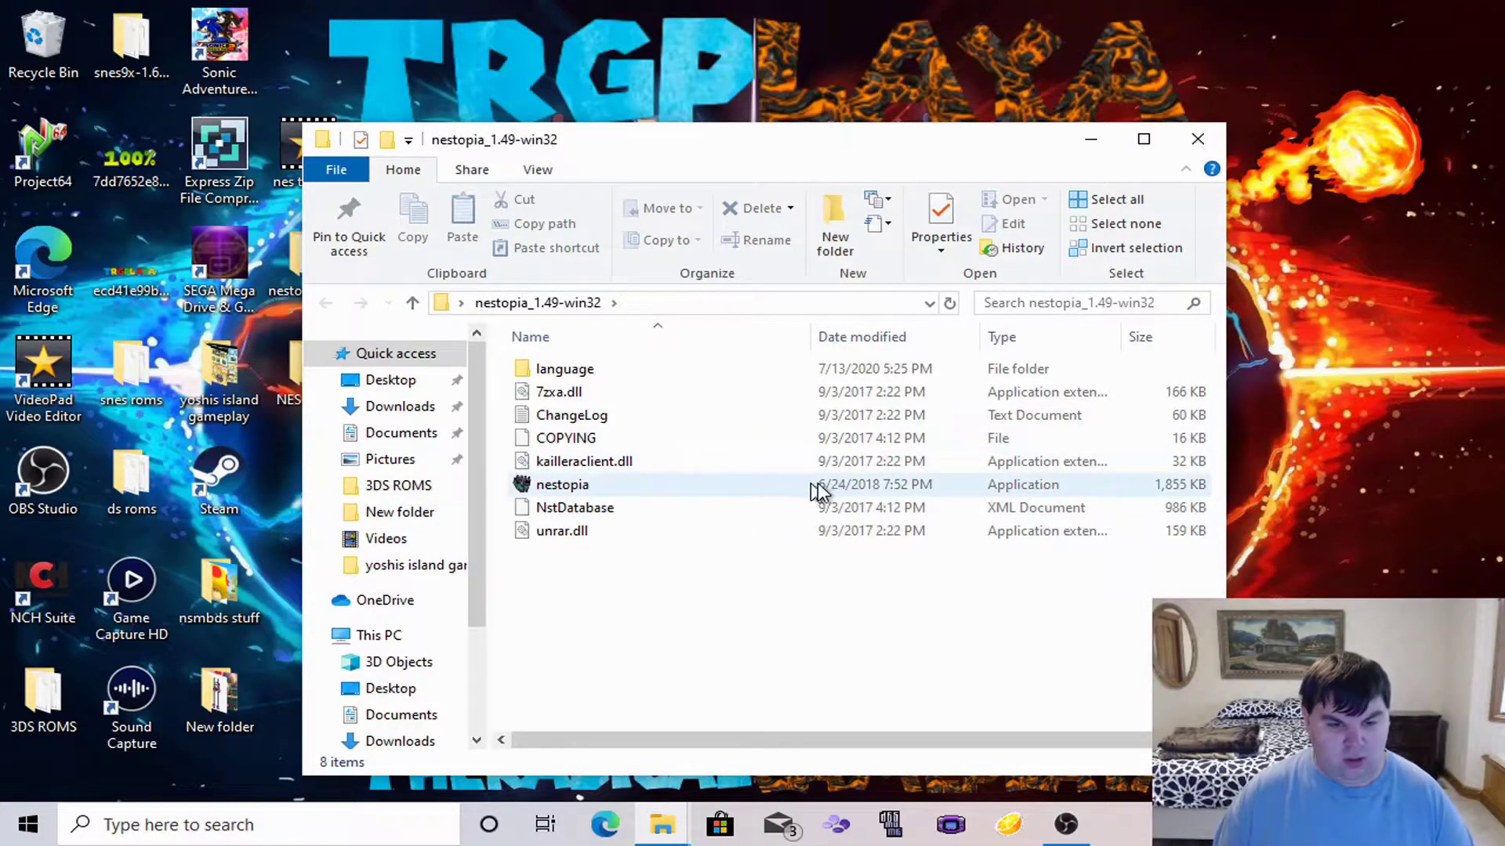
pyautogui.click(555, 486)
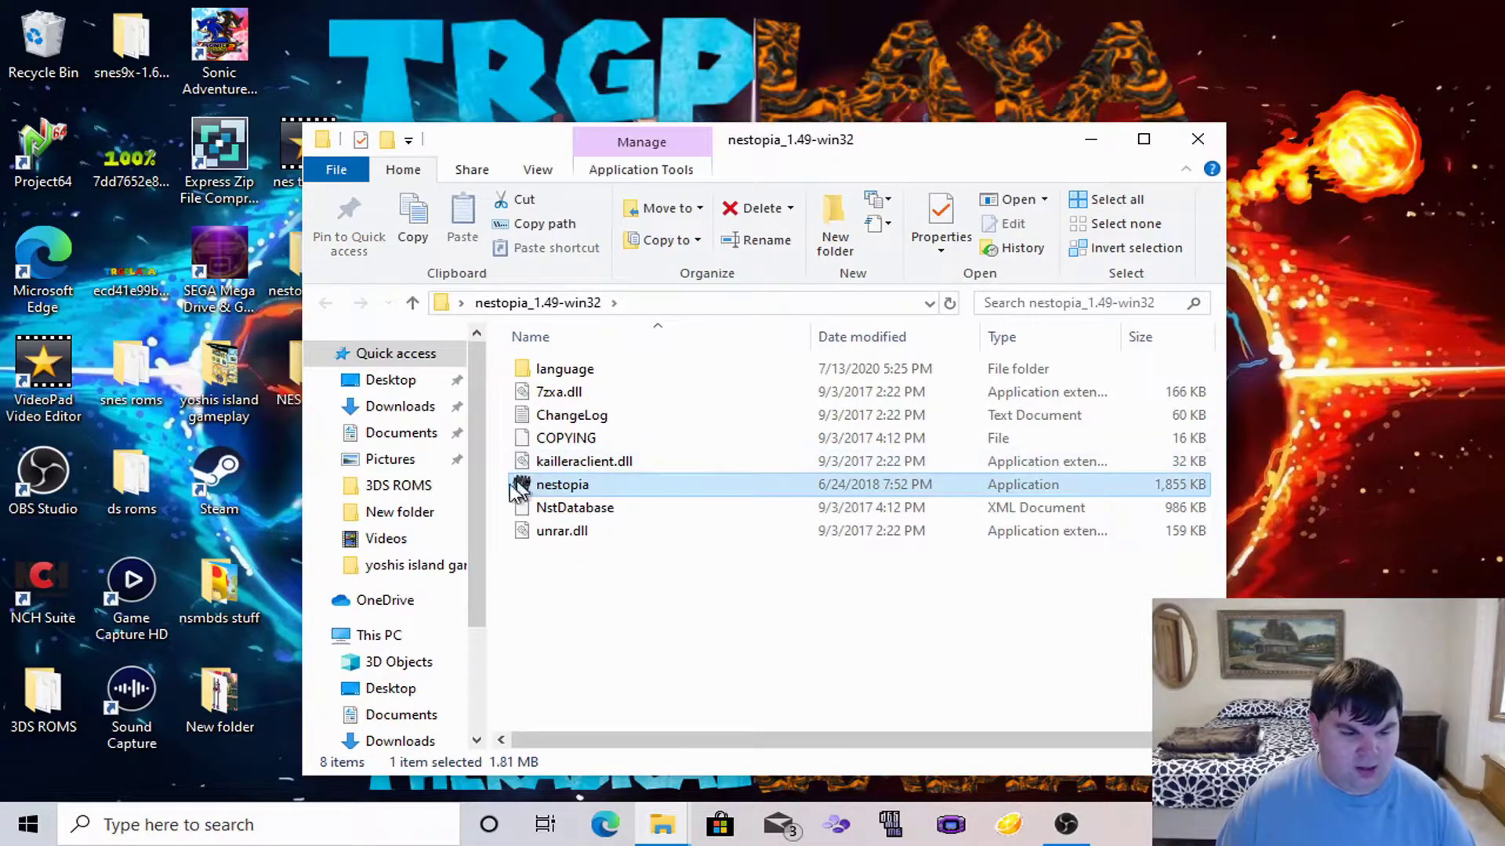
# Launch nestopia.exe, minimize File Explorer, and reposition and resize the Nestopia window.
pyautogui.doubleClick(585, 489)
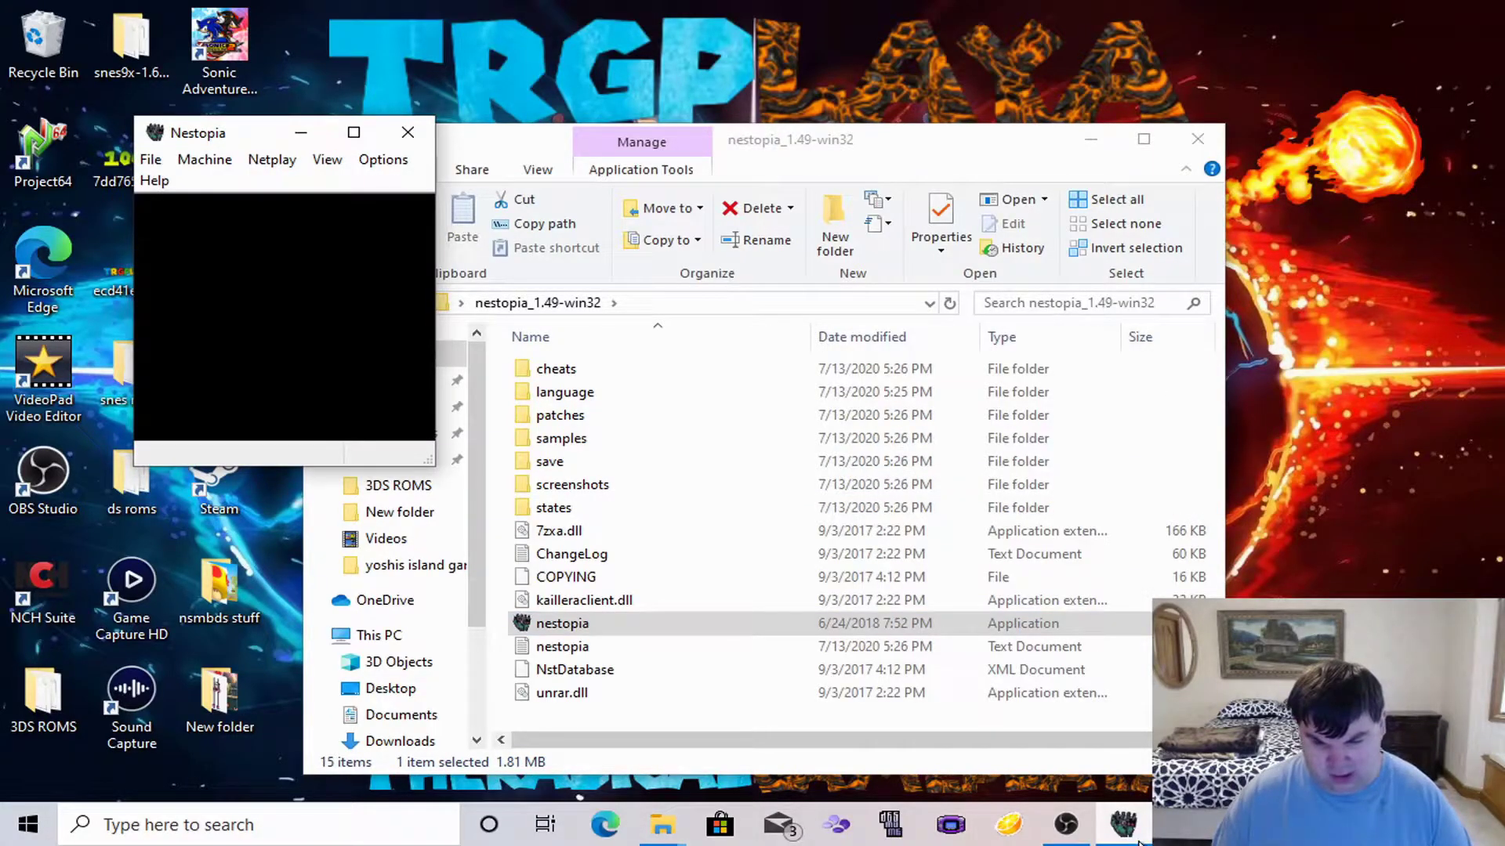
pyautogui.moveTo(1134, 837)
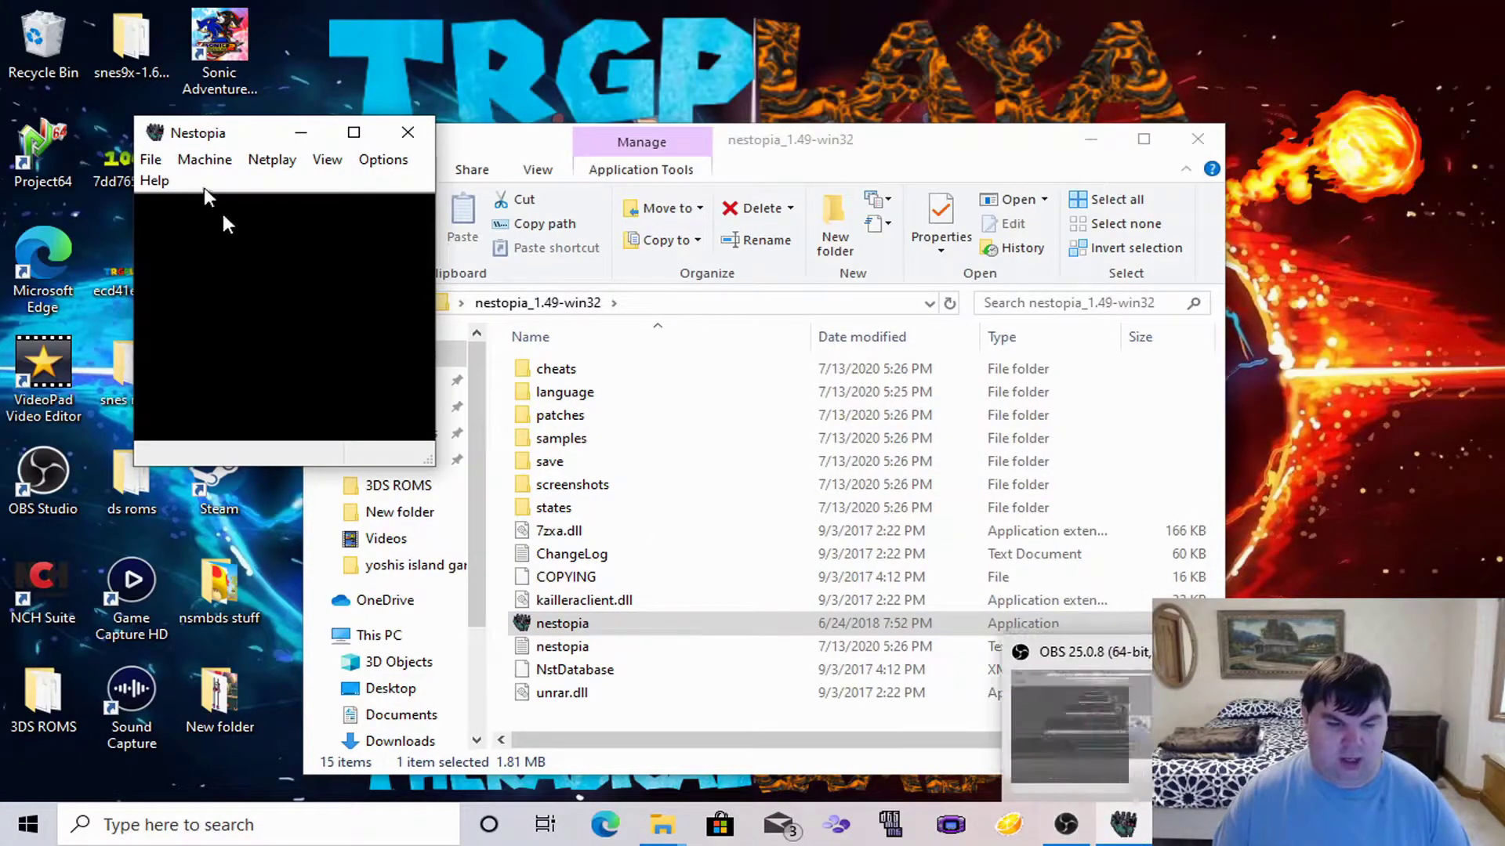
pyautogui.moveTo(201, 135); pyautogui.dragTo(732, 177)
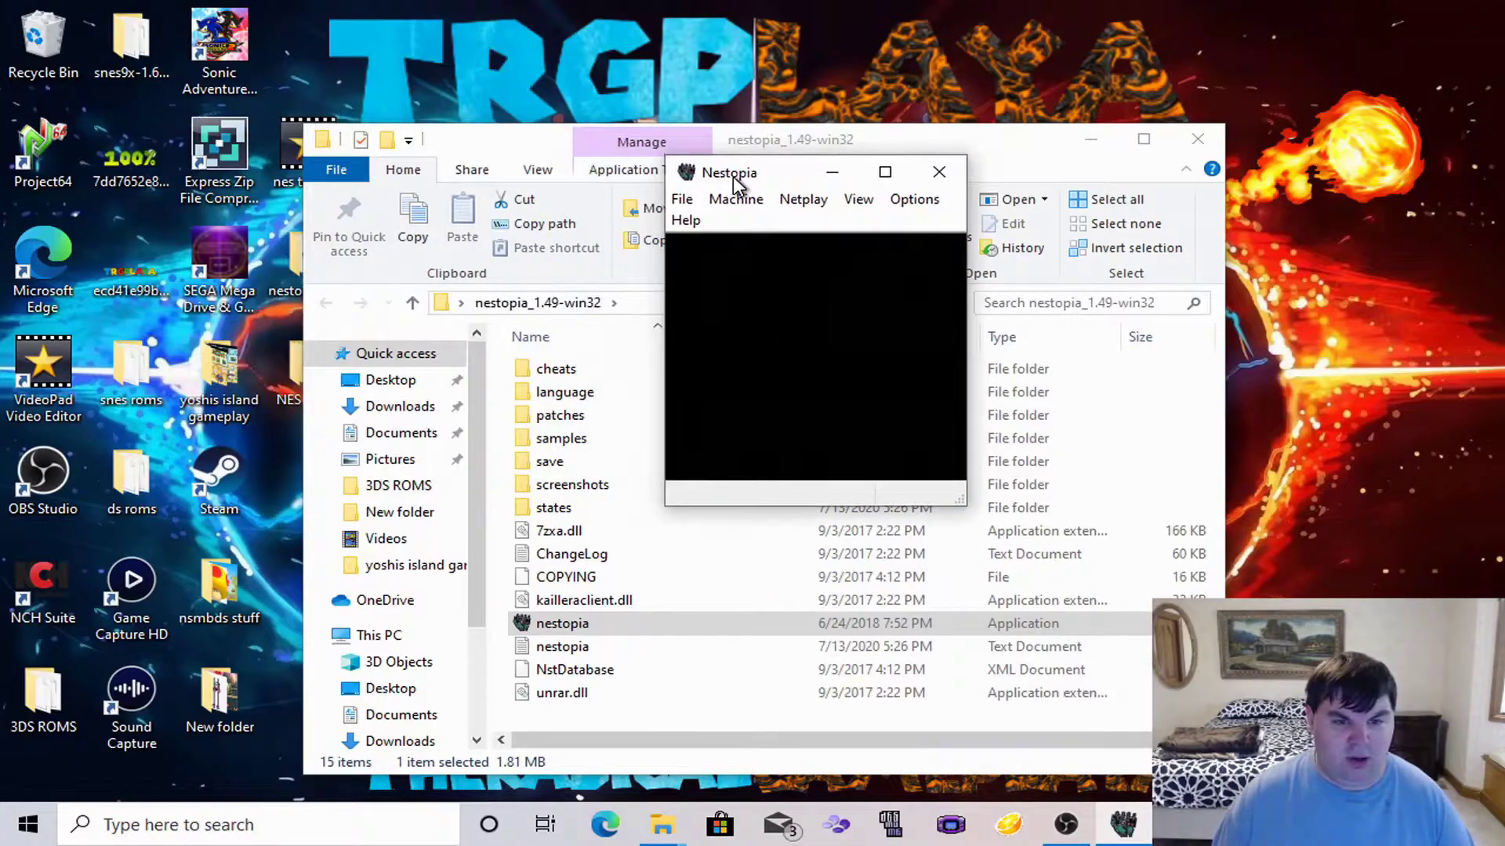
pyautogui.click(1090, 138)
pyautogui.moveTo(955, 498); pyautogui.dragTo(1341, 700)
pyautogui.moveTo(848, 174); pyautogui.dragTo(559, 120)
pyautogui.moveTo(1048, 641); pyautogui.dragTo(1115, 638)
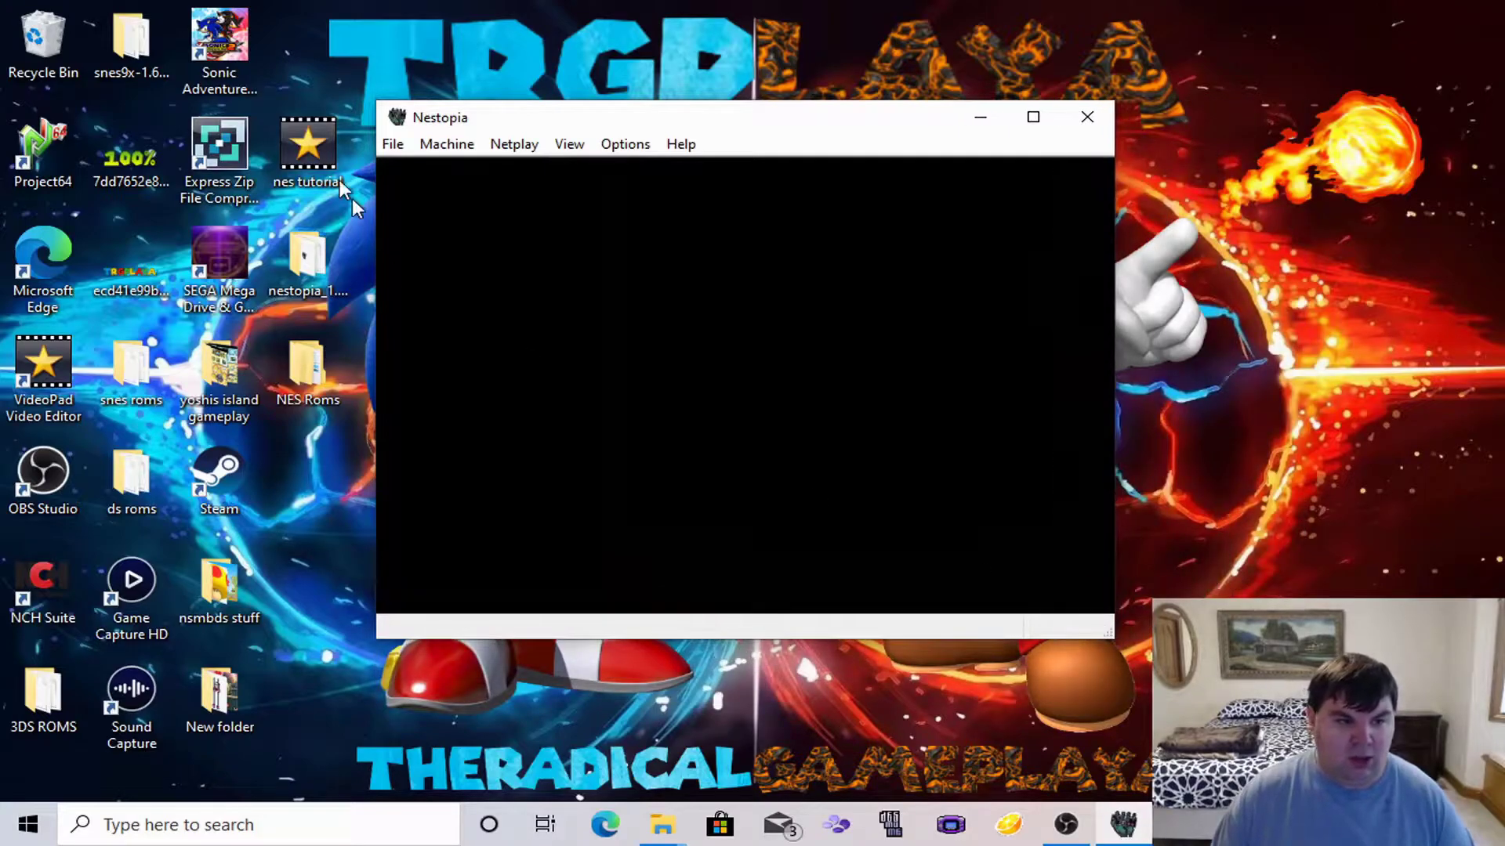
# Browse Nestopia's File, Options and neighbouring menus without choosing a command.
pyautogui.click(394, 145)
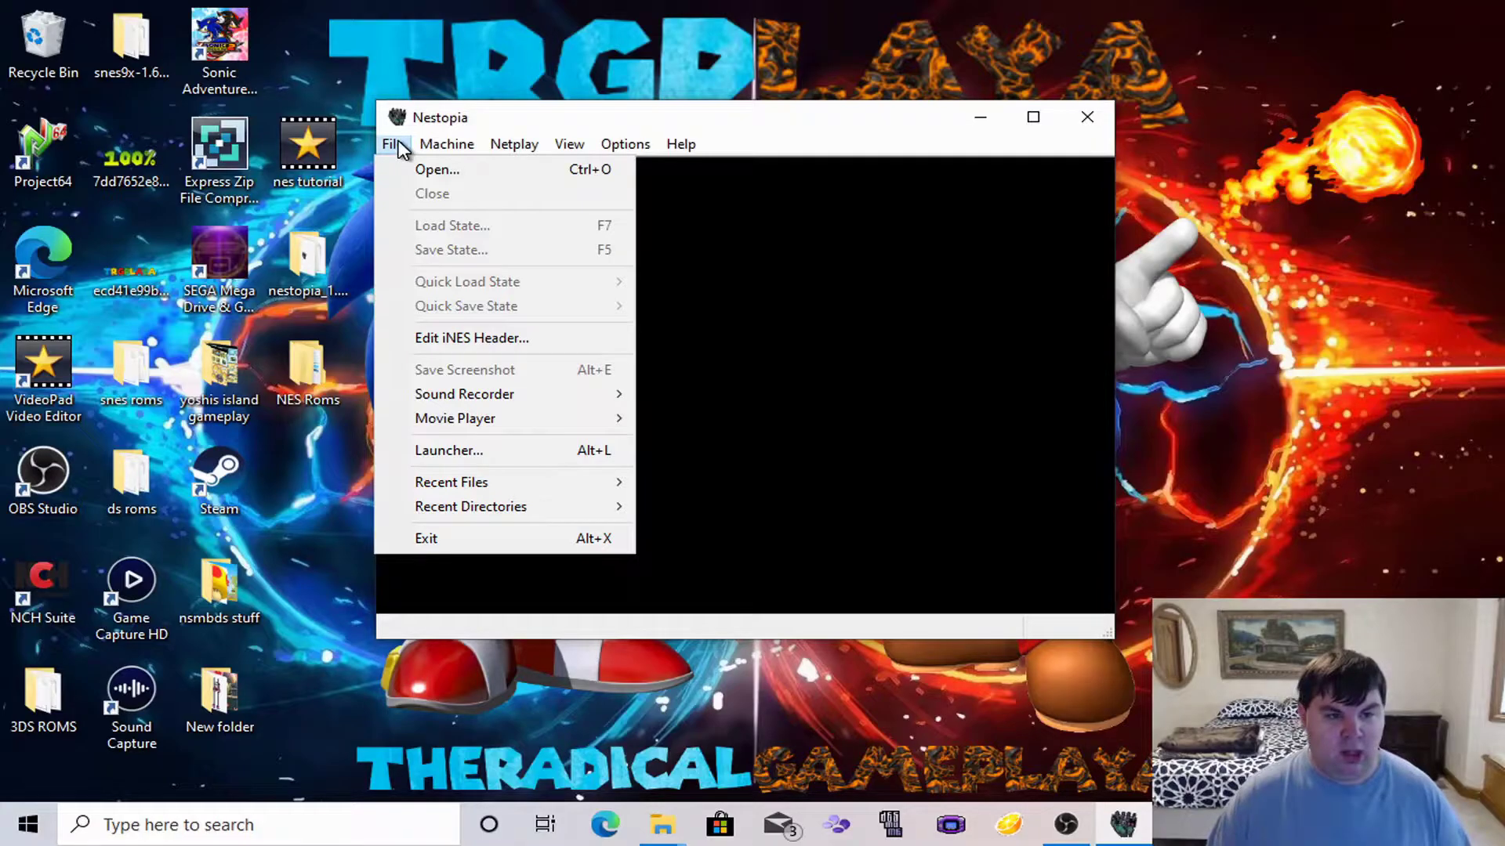
pyautogui.click(626, 144)
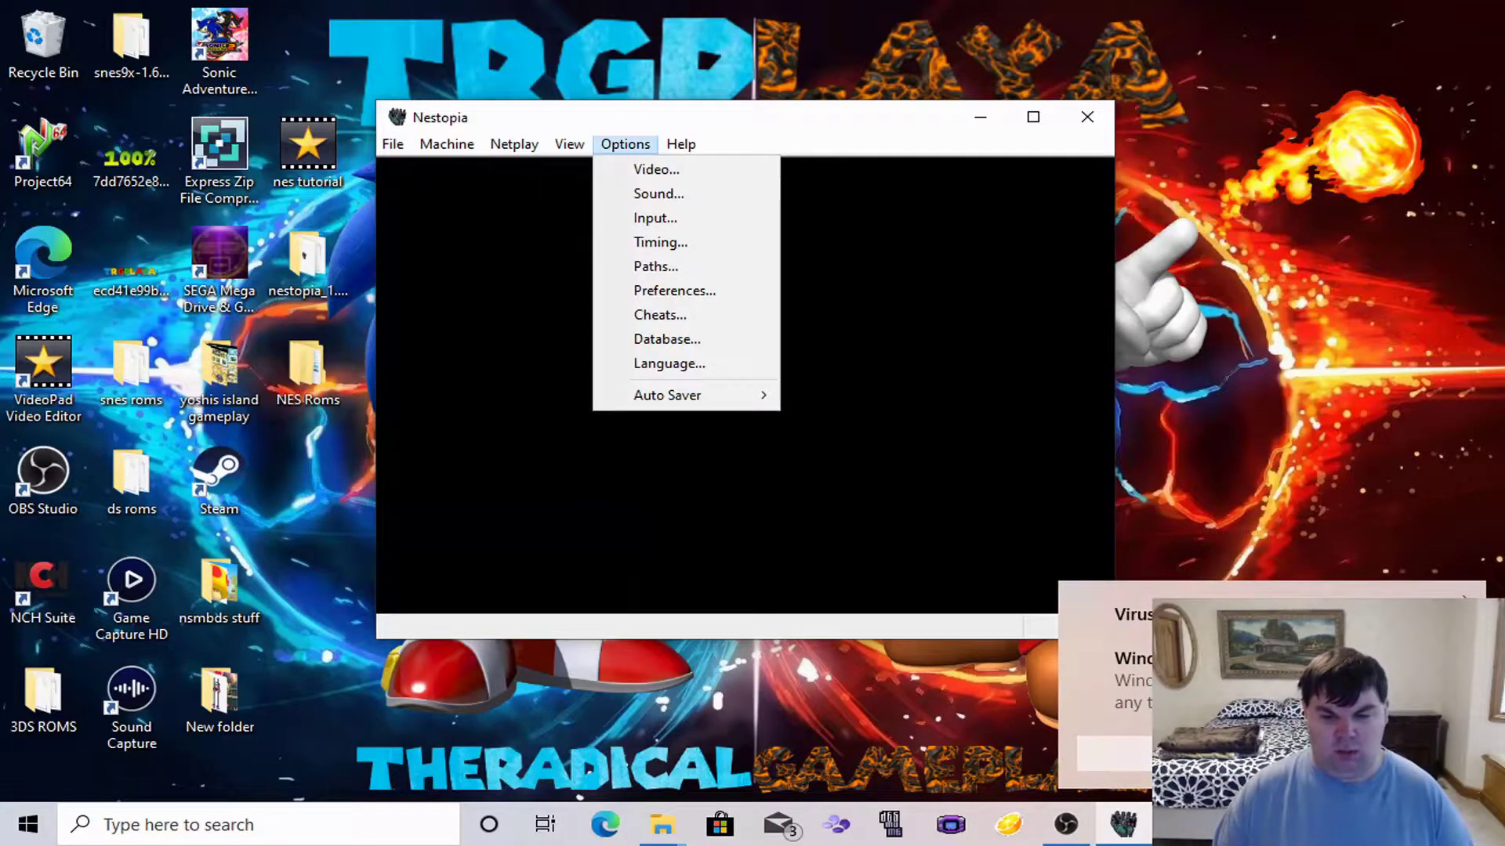
pyautogui.click(1042, 470)
pyautogui.click(393, 145)
pyautogui.moveTo(464, 149)
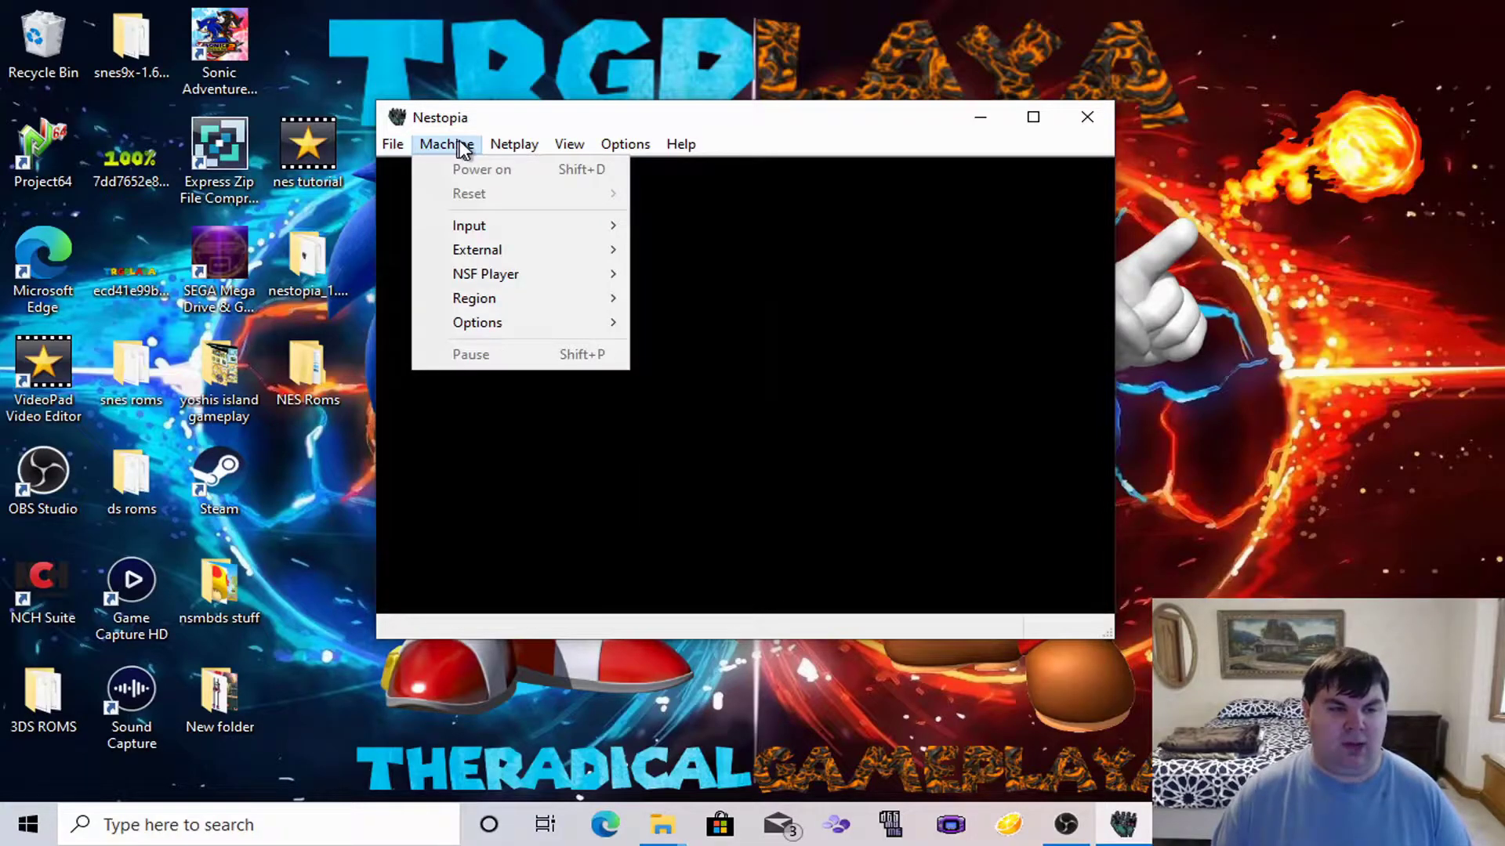
# Accept Nestopia's Video options unchanged at 640x480, Standard filter, 16 bit.
pyautogui.moveTo(468, 233)
pyautogui.moveTo(619, 144)
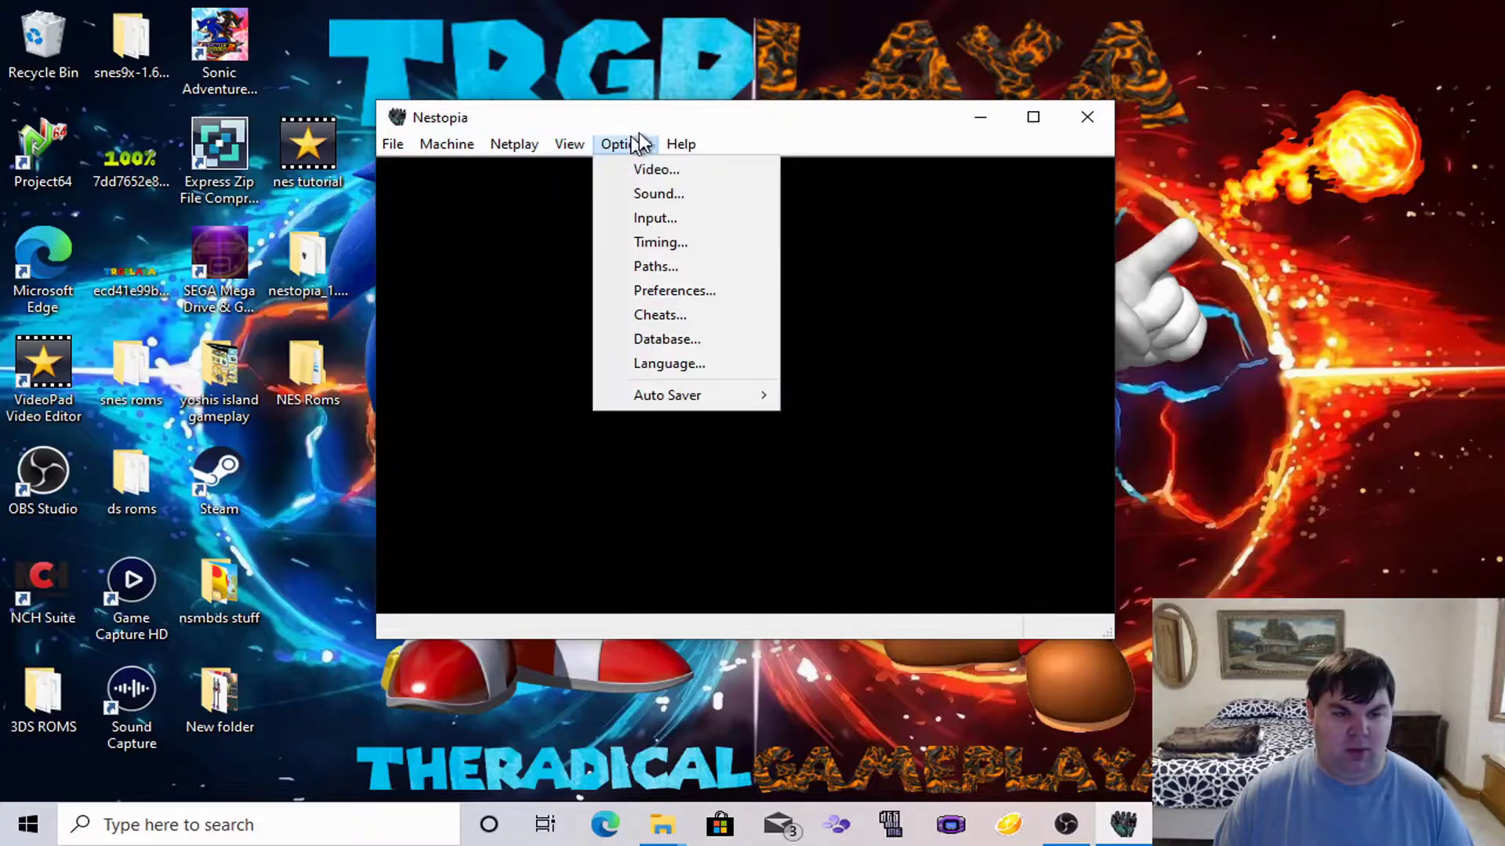
pyautogui.click(636, 170)
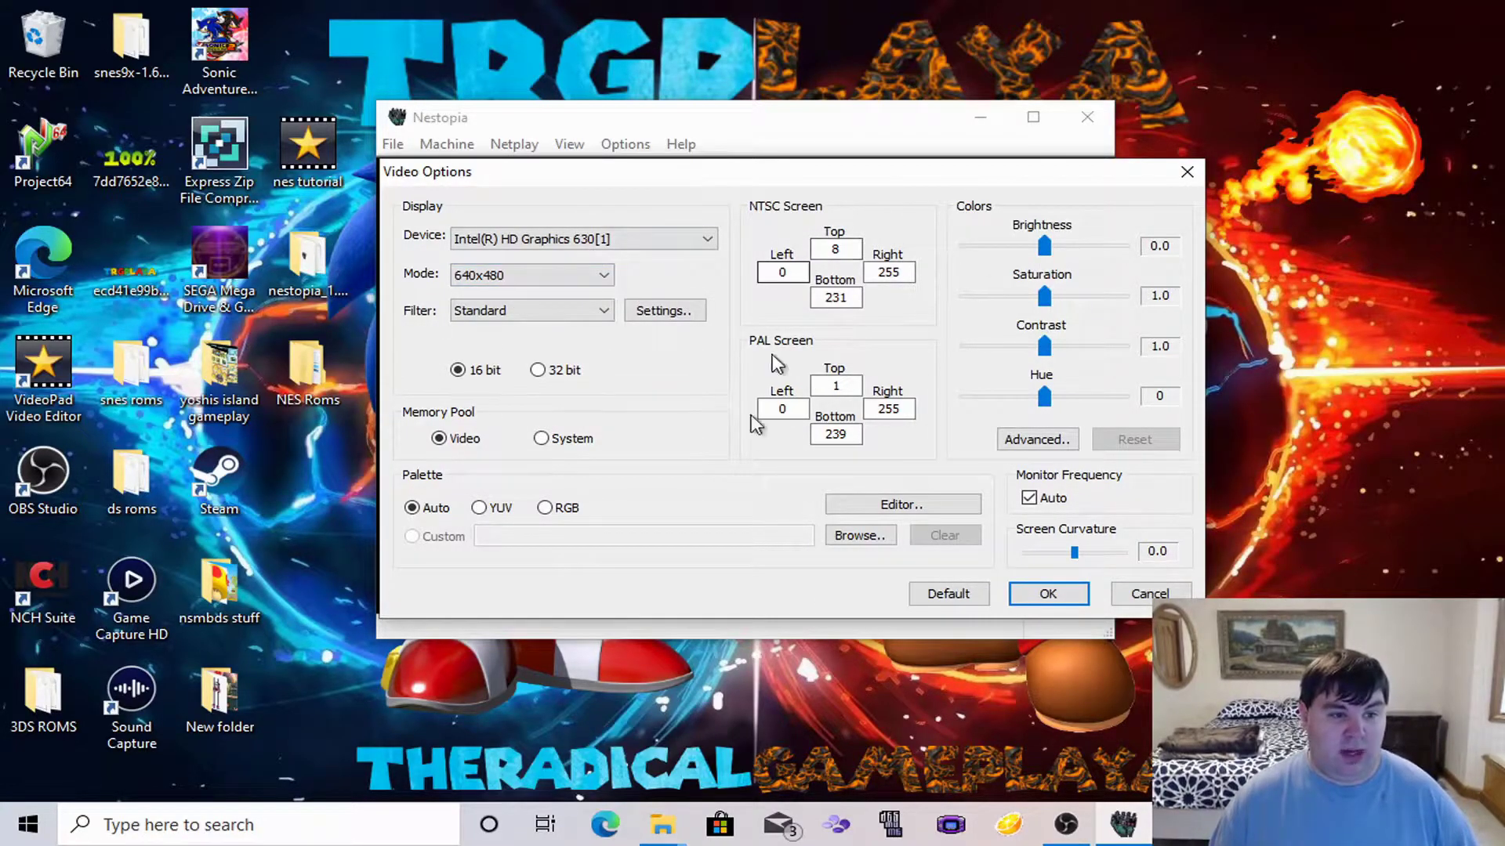
pyautogui.click(1046, 594)
pyautogui.click(623, 144)
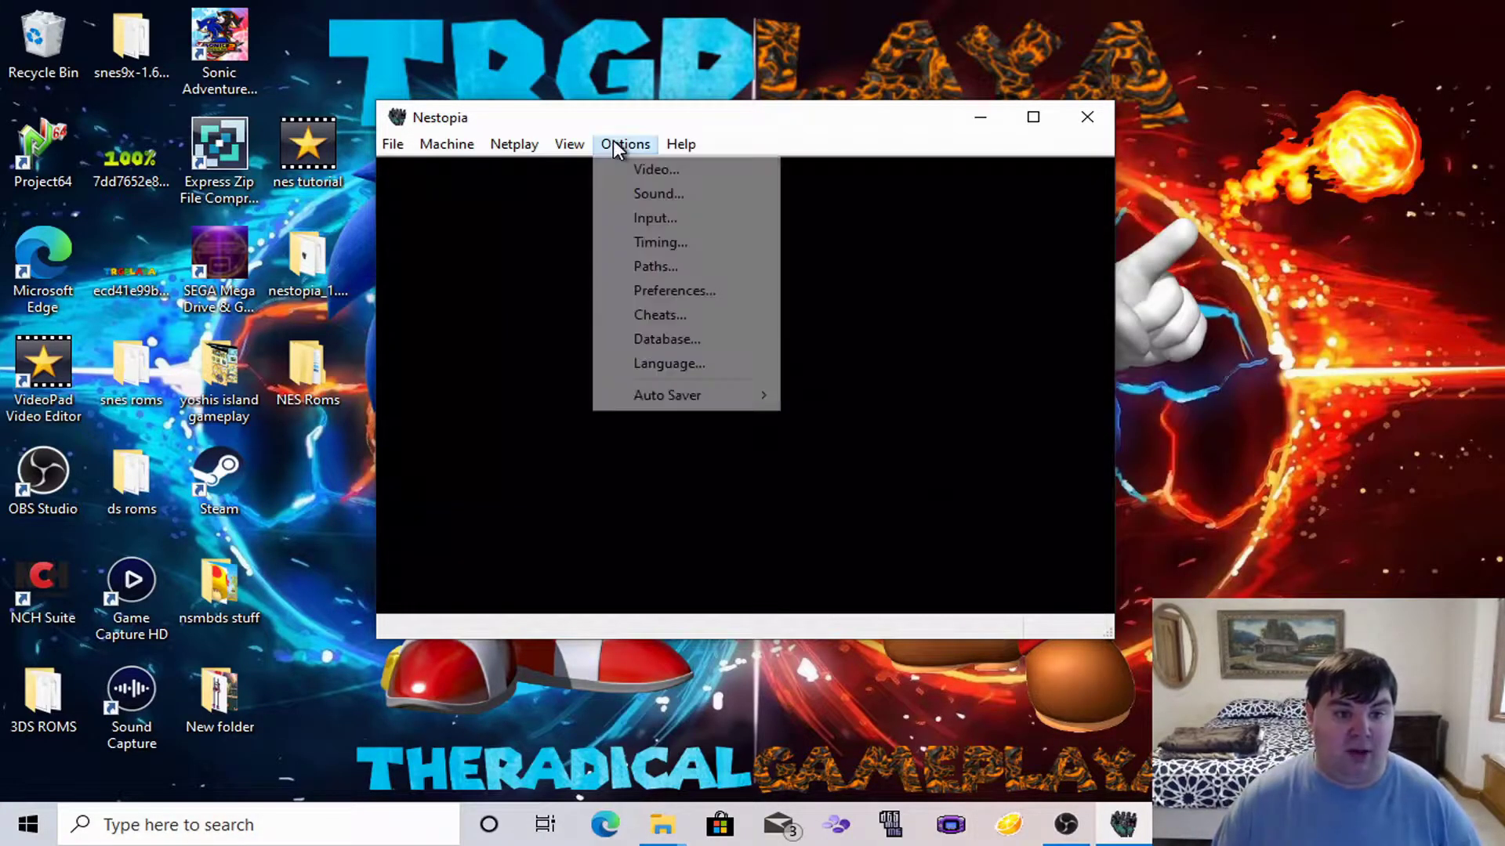
# Keep Primary Sound Driver as the Sound device (44100, 16 bit) and confirm with OK.
pyautogui.click(625, 195)
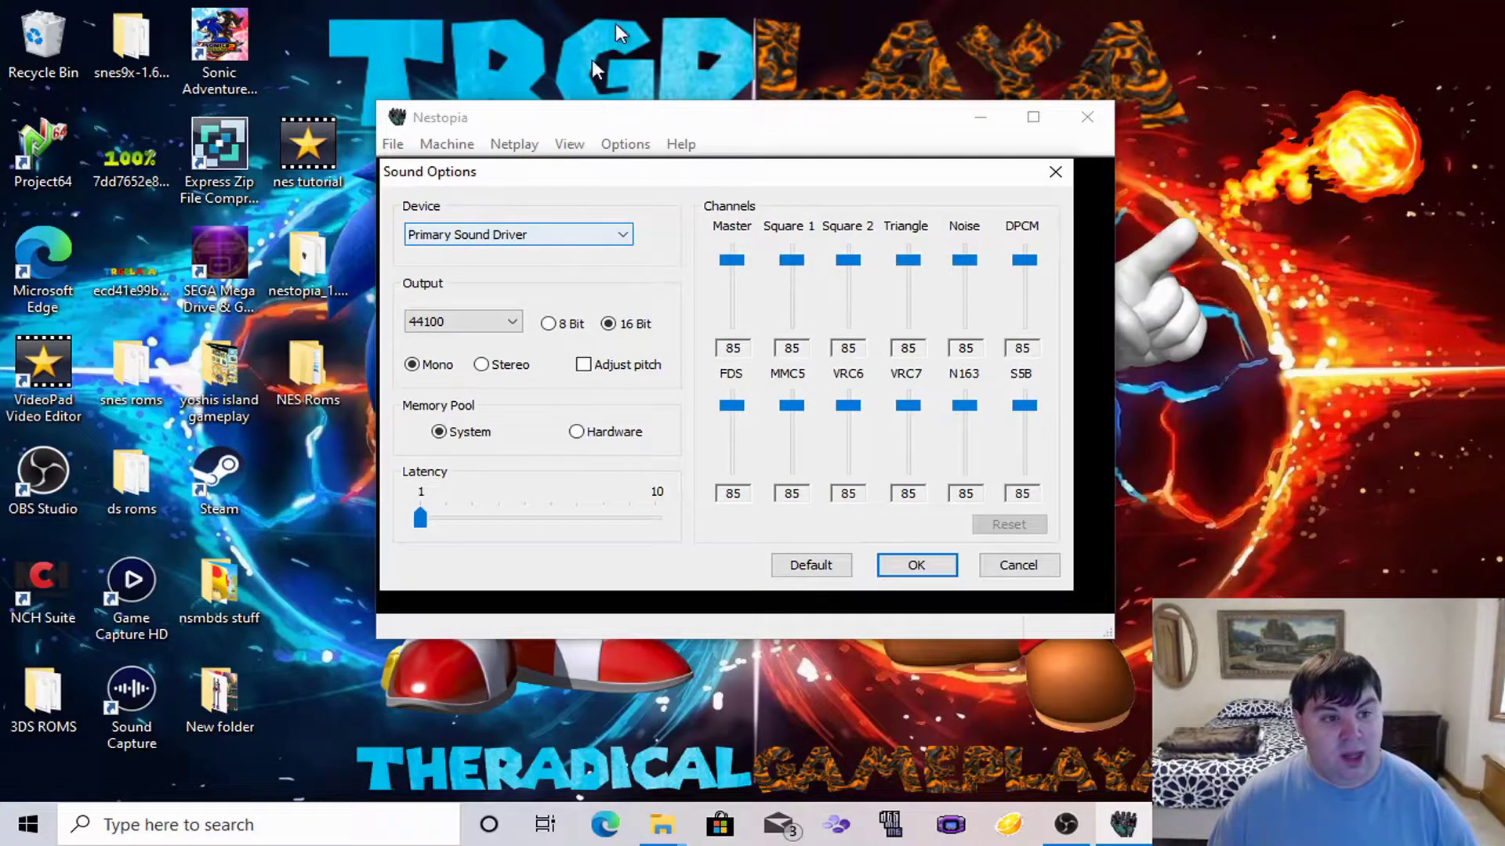
pyautogui.click(533, 233)
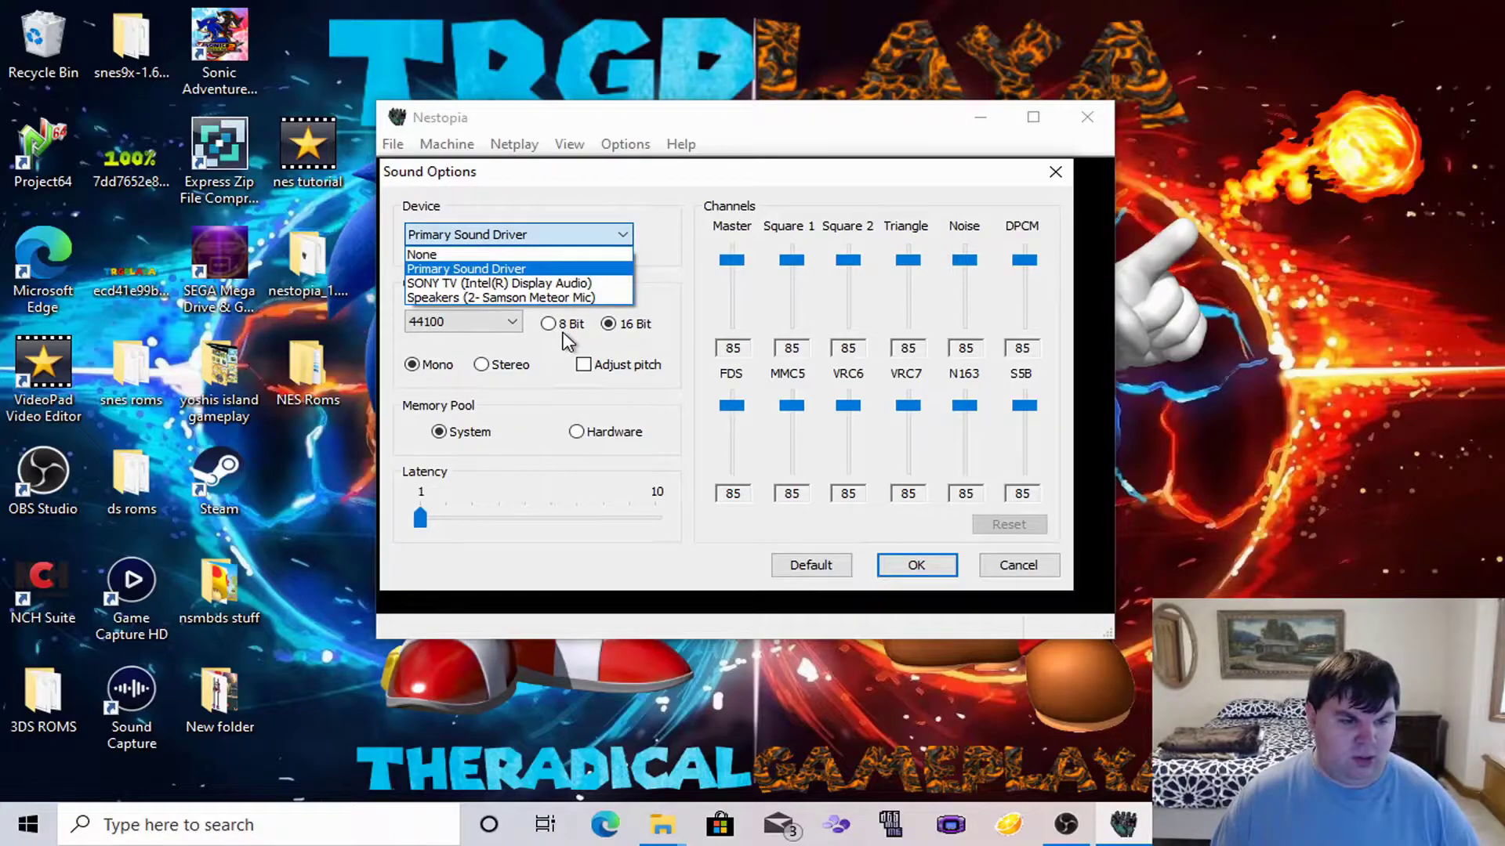
pyautogui.click(520, 268)
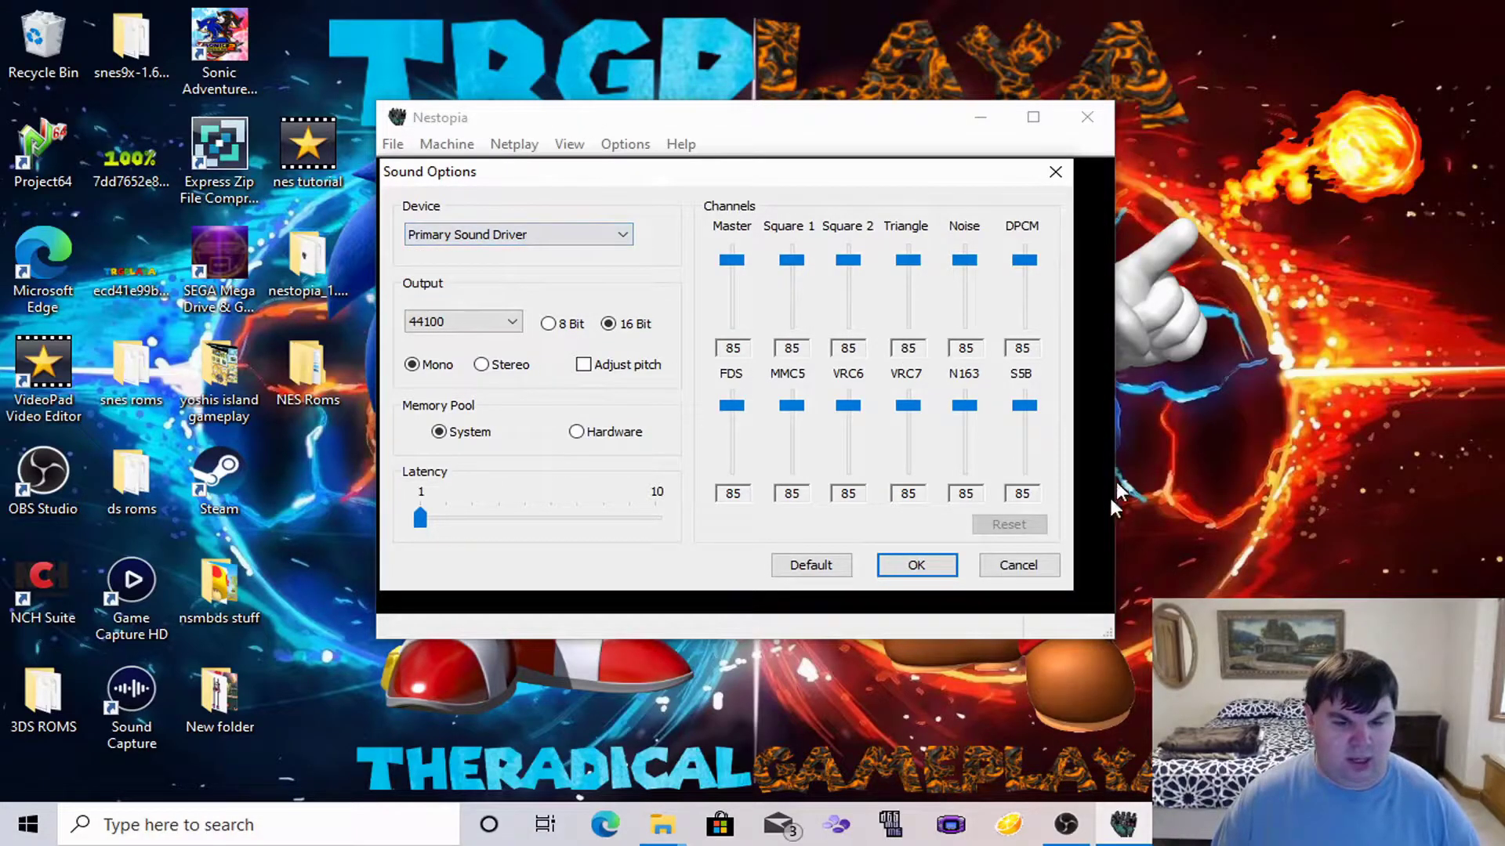
pyautogui.click(925, 569)
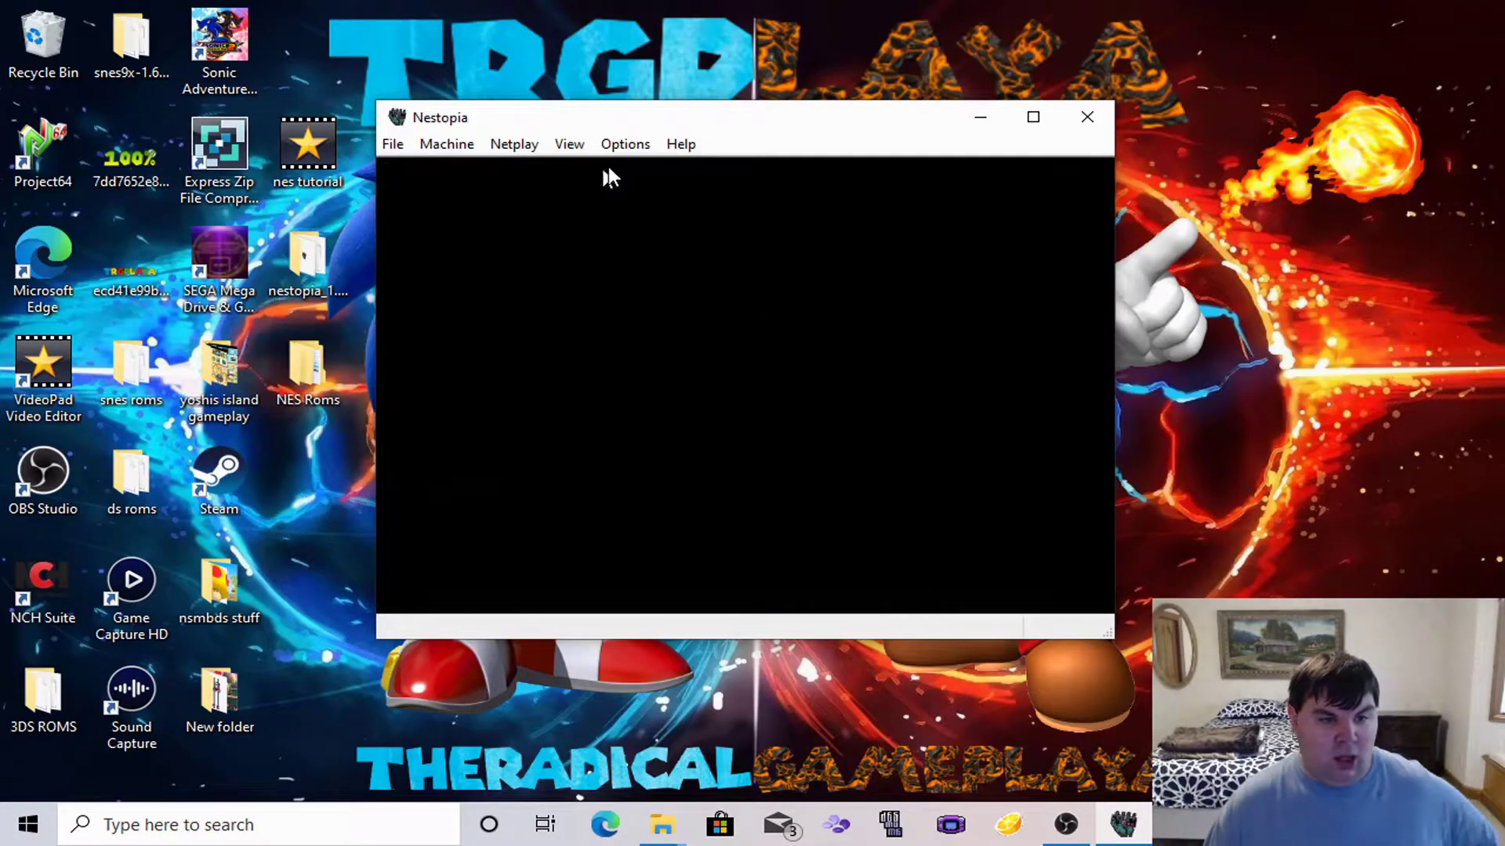
pyautogui.click(623, 145)
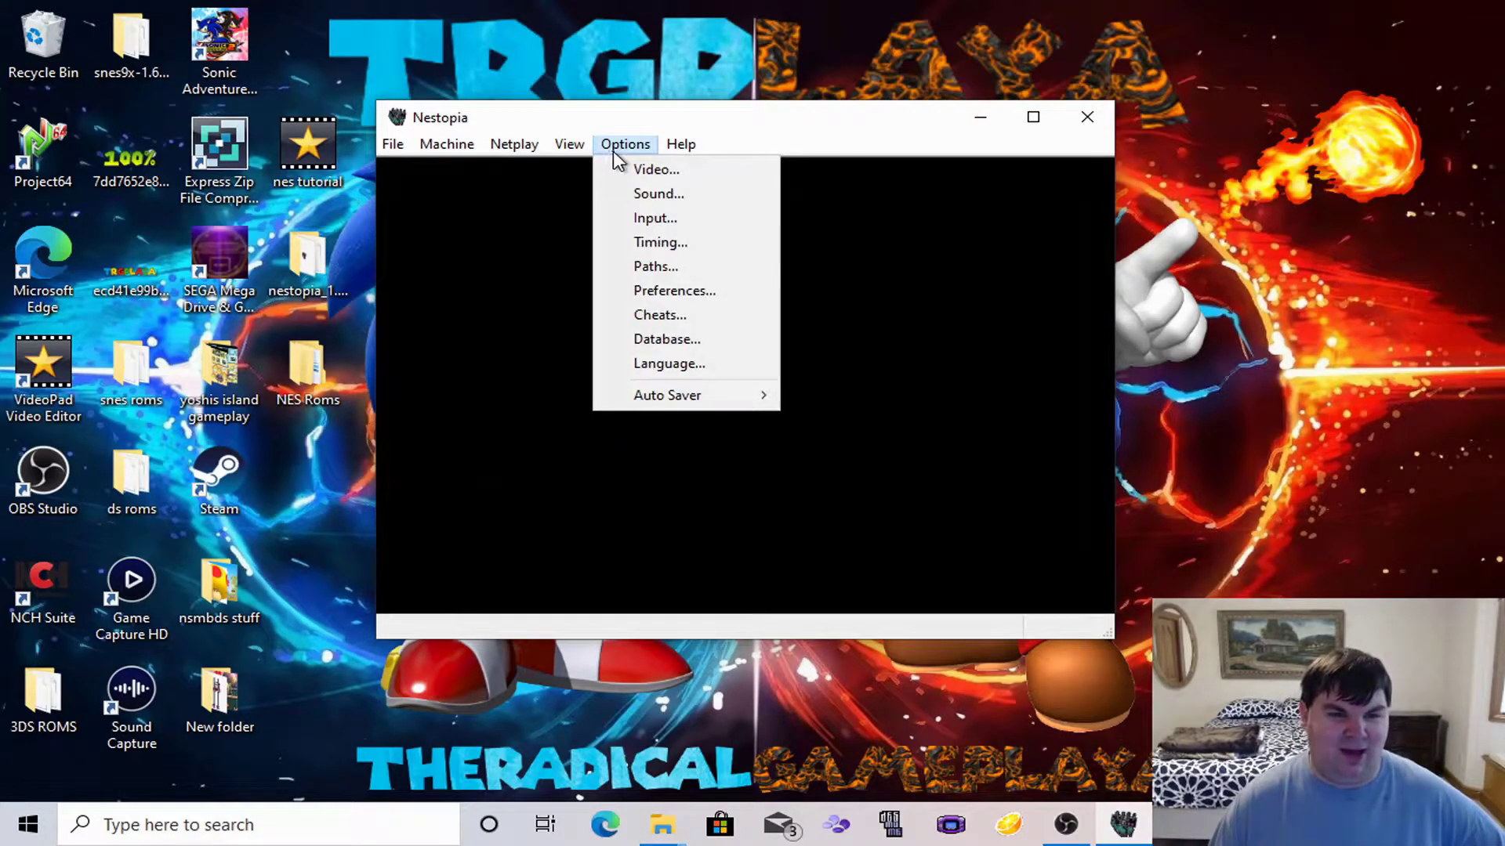